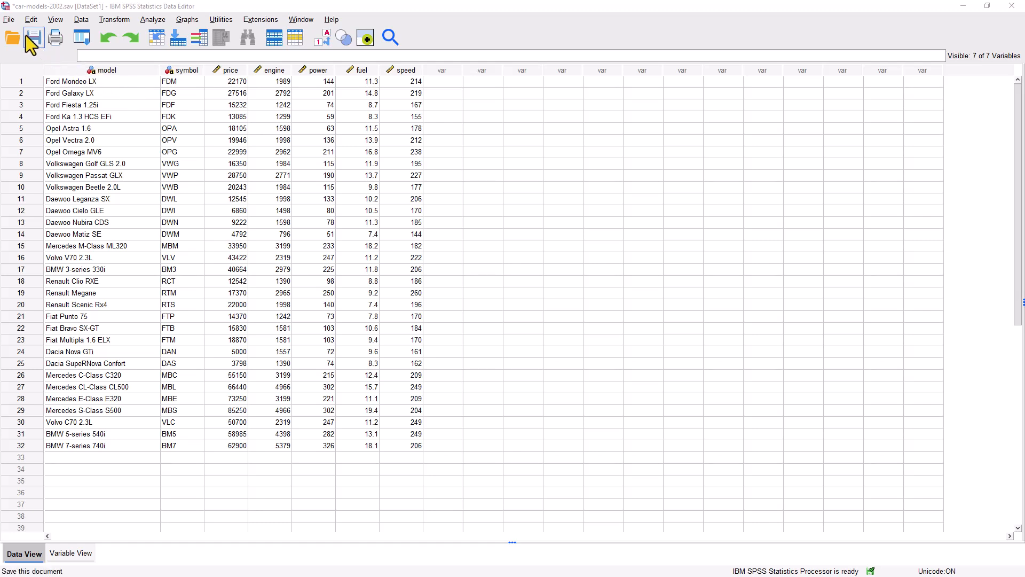
click(9, 20)
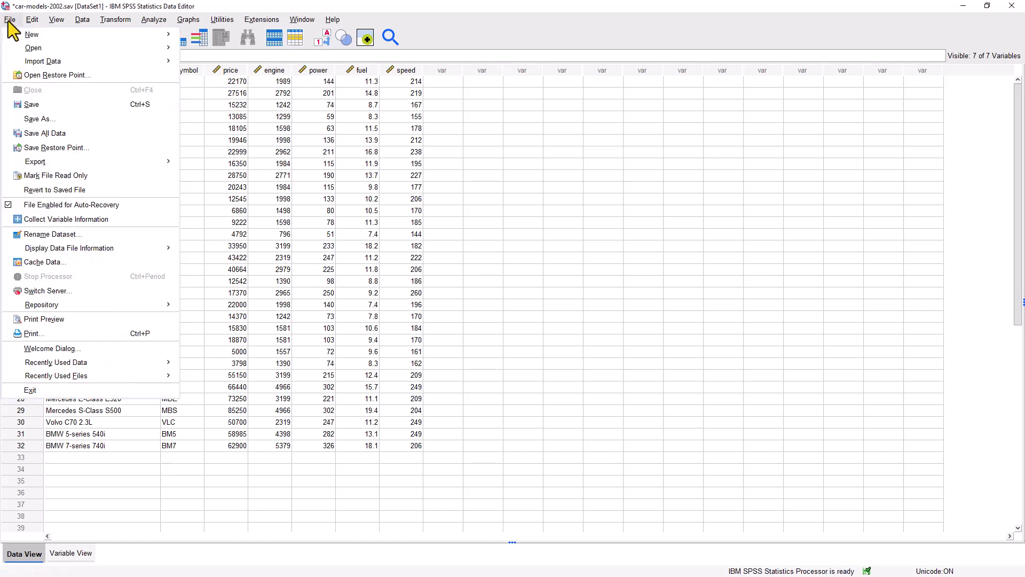
mouse_move(164, 61)
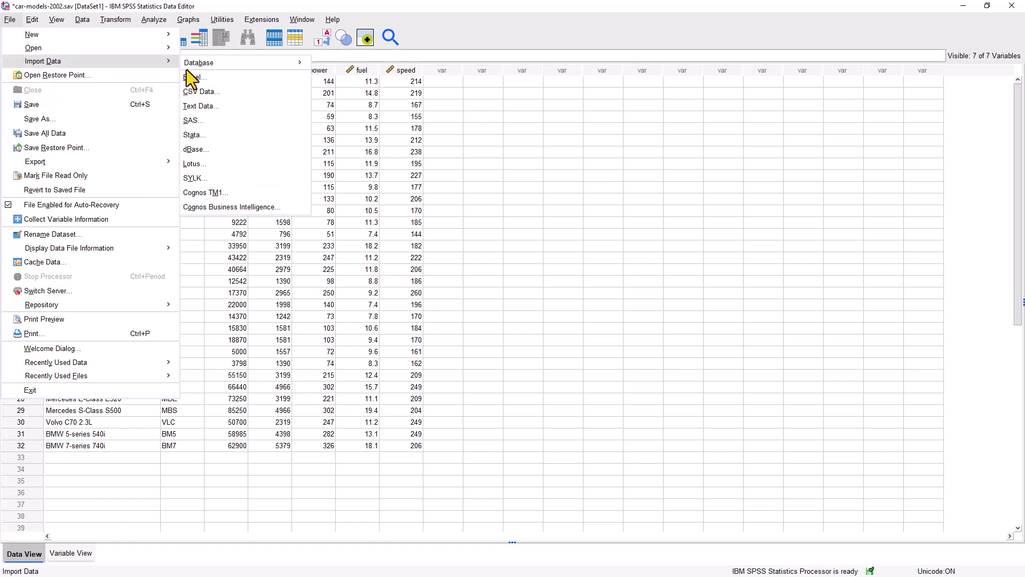
click(200, 76)
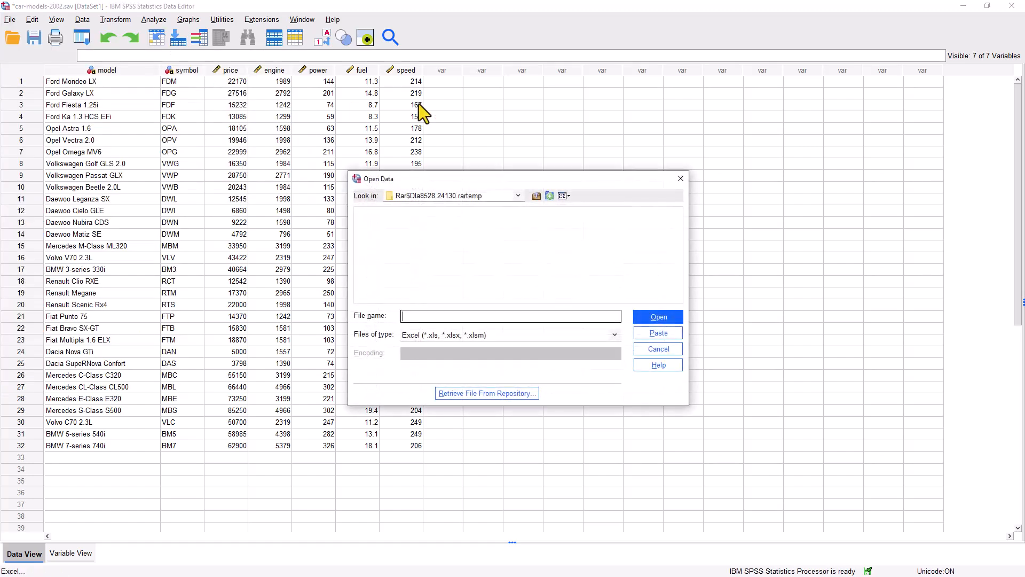
click(680, 179)
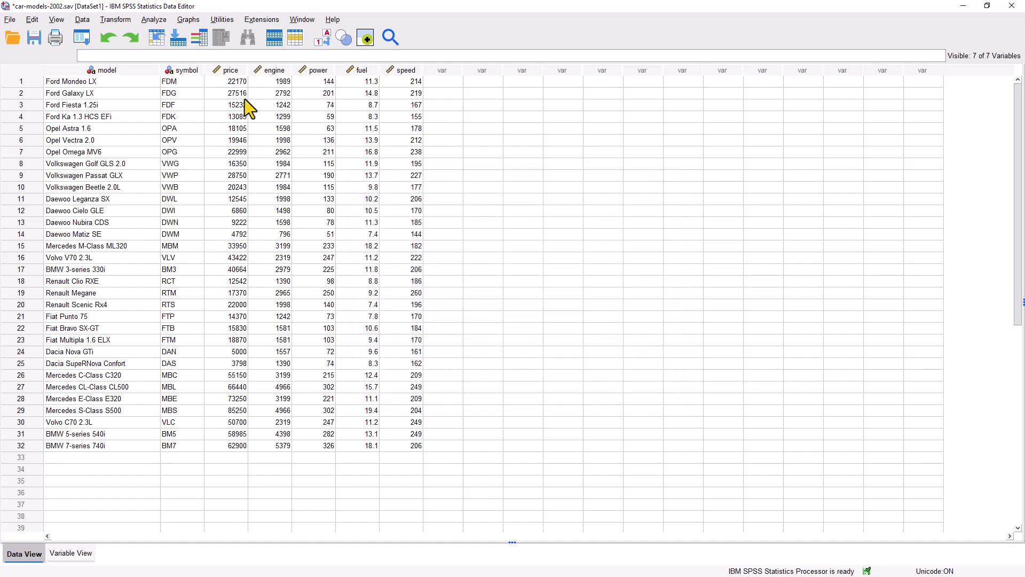
Start an Excel data import, browse to the Desktop, select the store sales project workbook, and cancel without opening it.
click(9, 20)
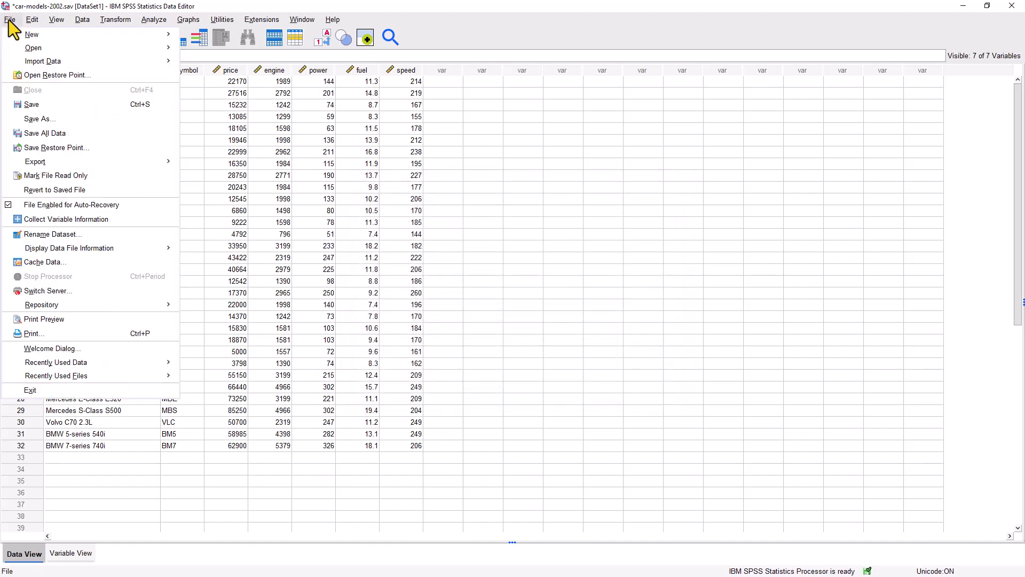
mouse_move(46, 64)
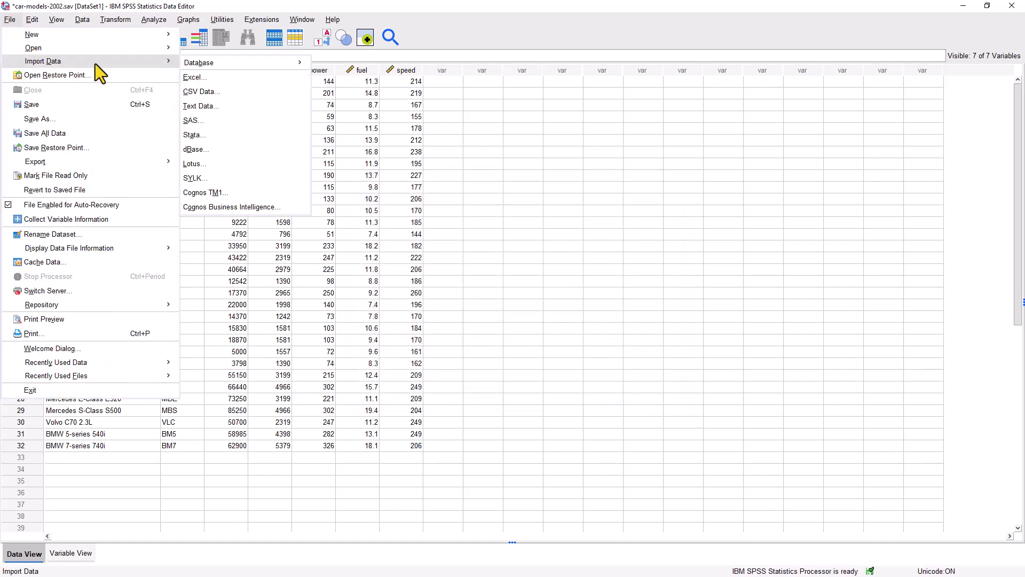
click(210, 78)
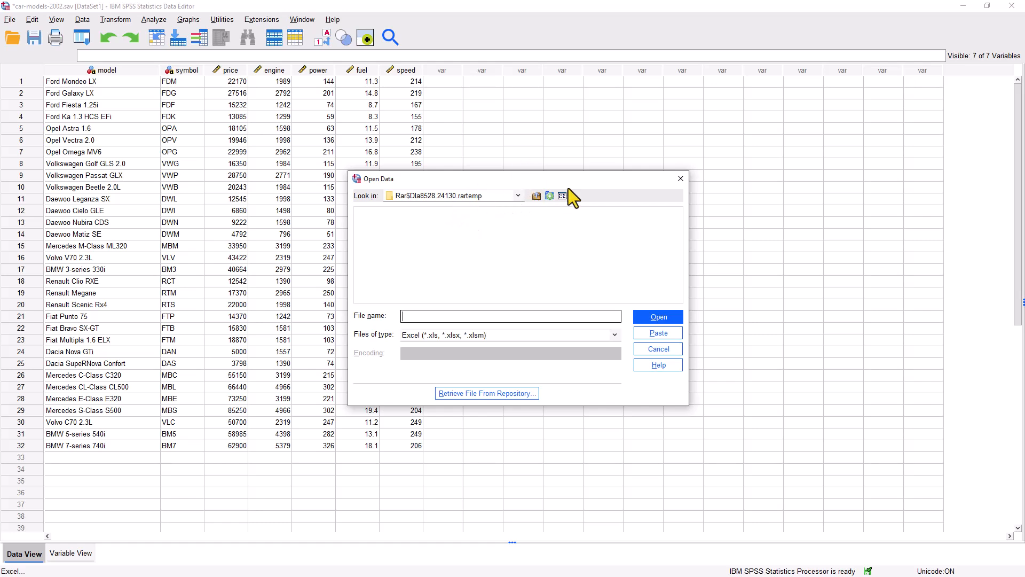
click(517, 196)
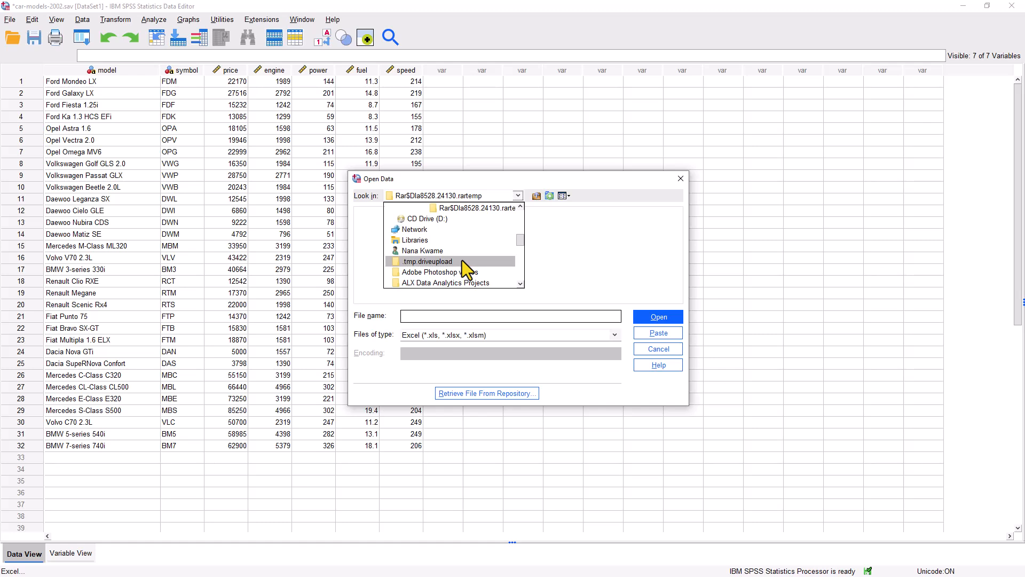
scroll(462, 260, down, 7)
scroll(462, 260, up, 8)
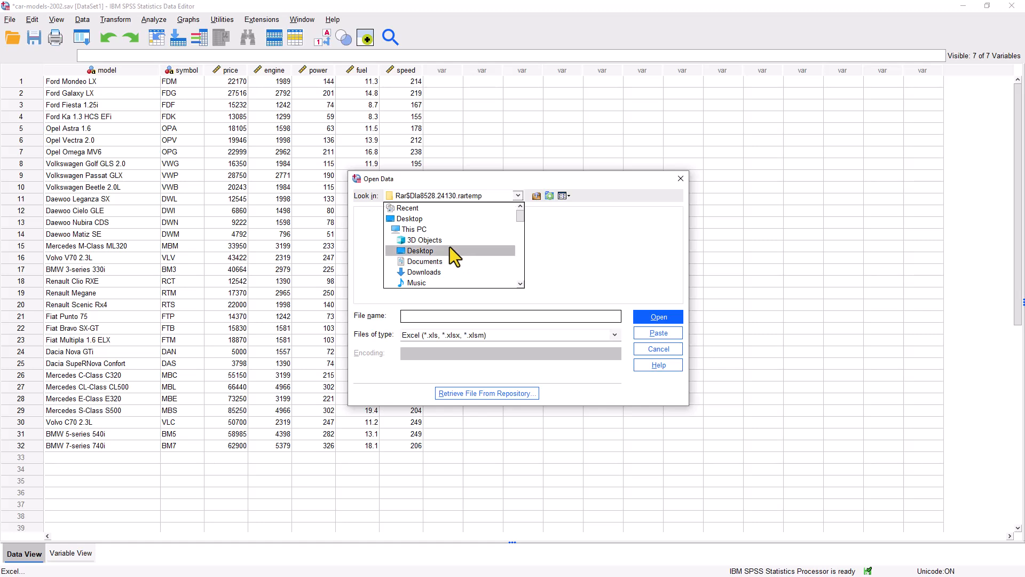
click(409, 219)
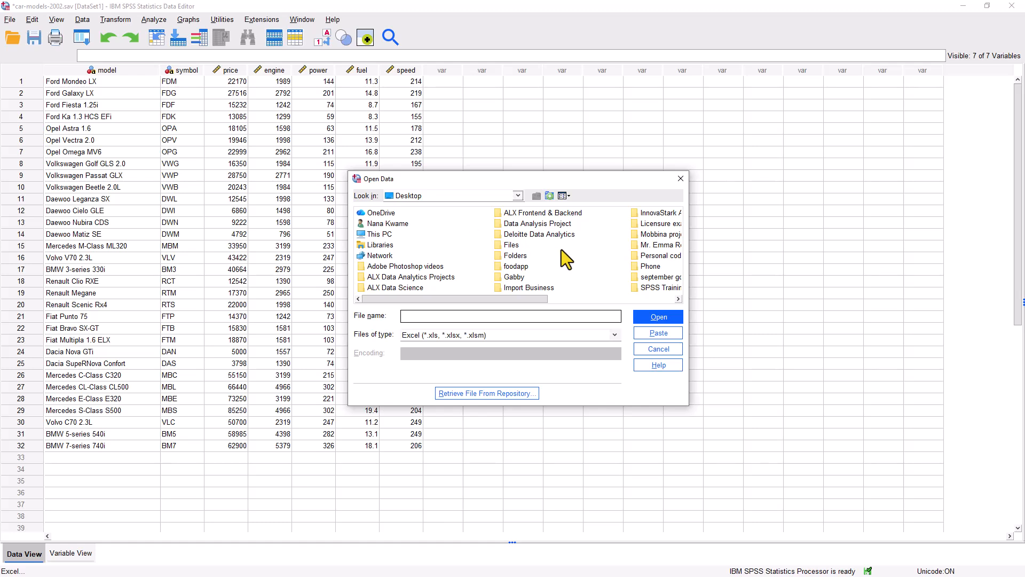
scroll(562, 249, right, 3)
click(560, 267)
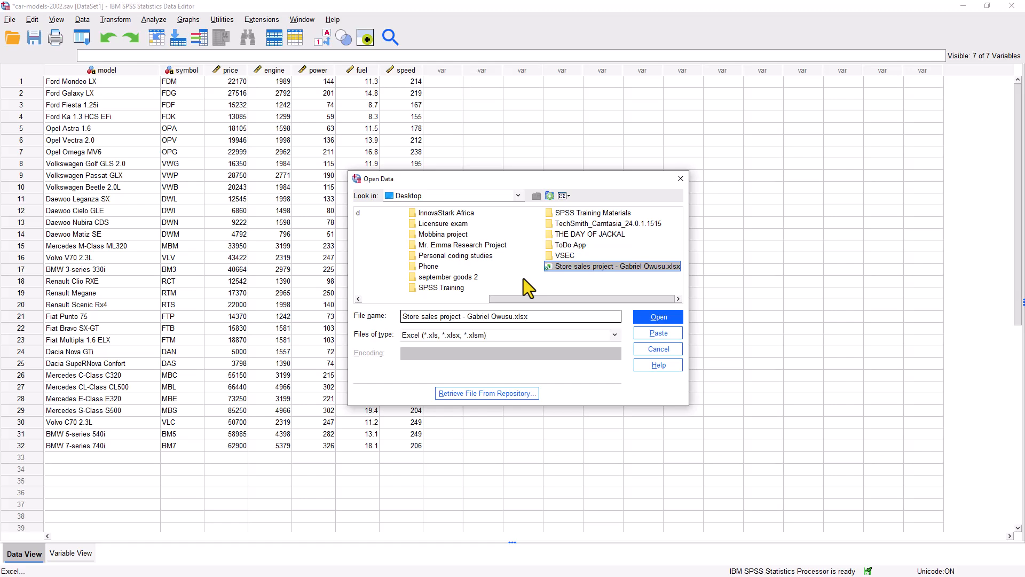
click(680, 181)
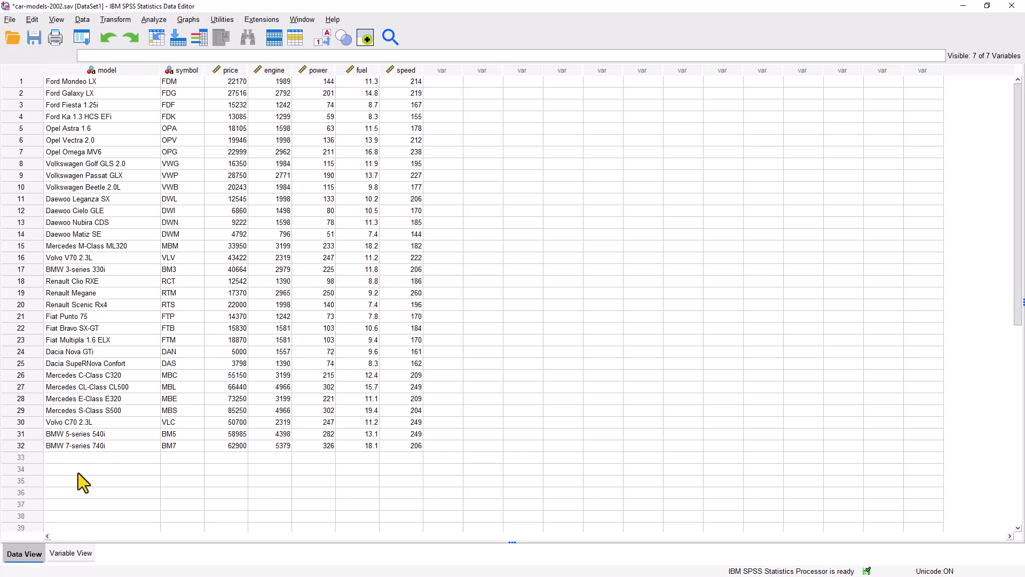
Examine the model, symbol, price, engine and power columns of the car dataset one after another.
click(136, 72)
click(199, 72)
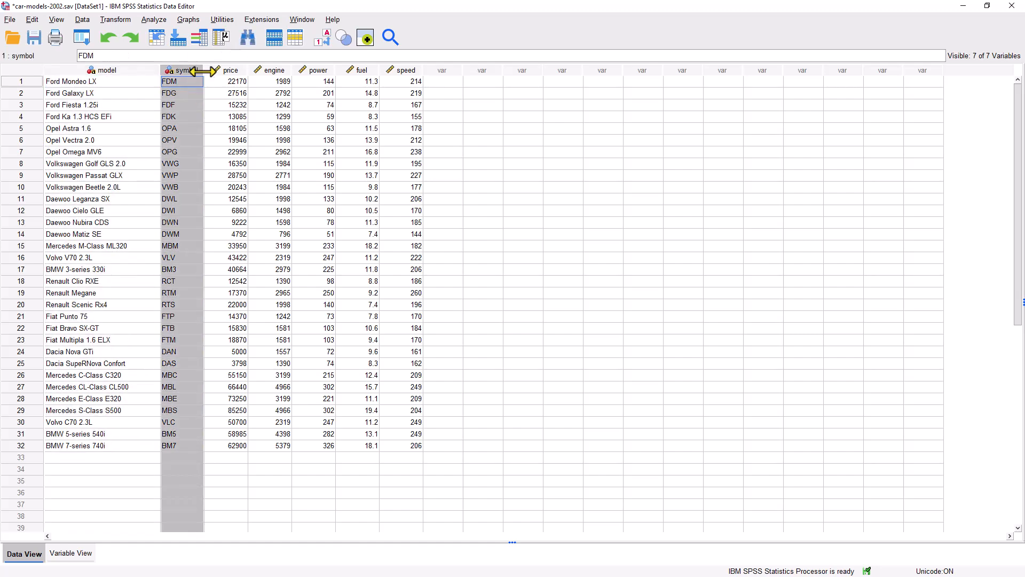
click(227, 70)
click(273, 70)
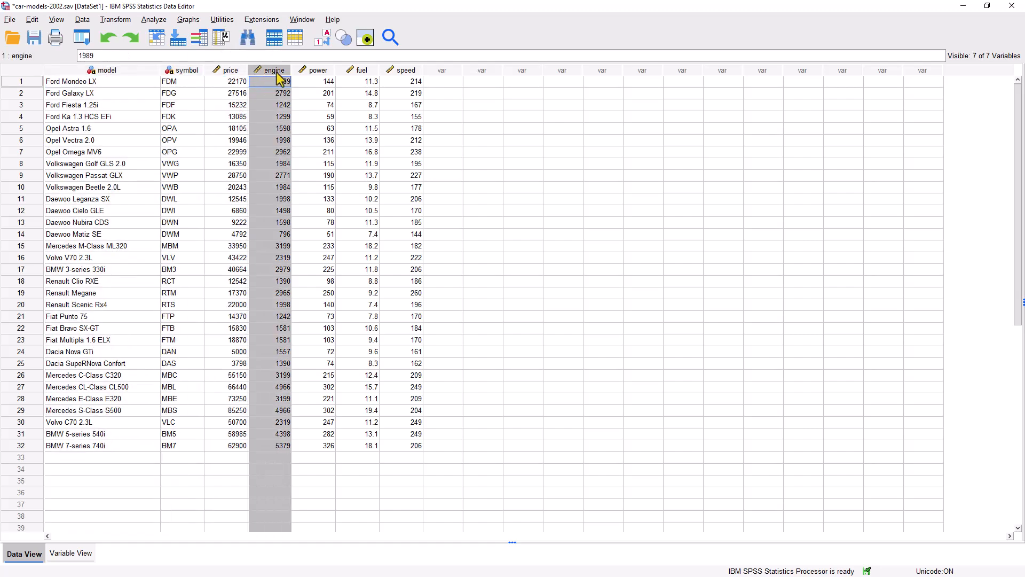
click(313, 74)
click(445, 130)
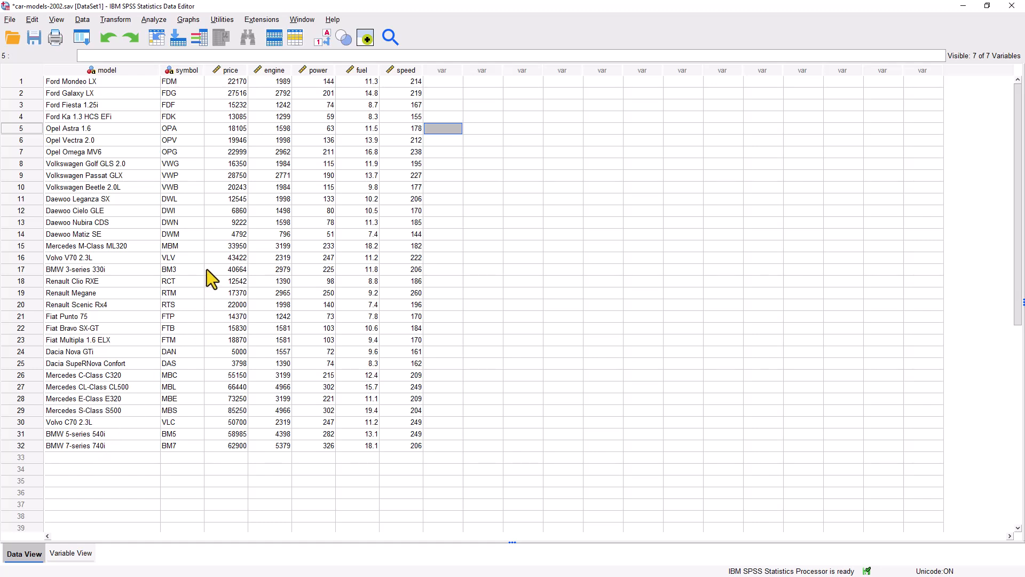
Switch to the variable definitions and examine the Name attribute of the listed variables.
click(68, 553)
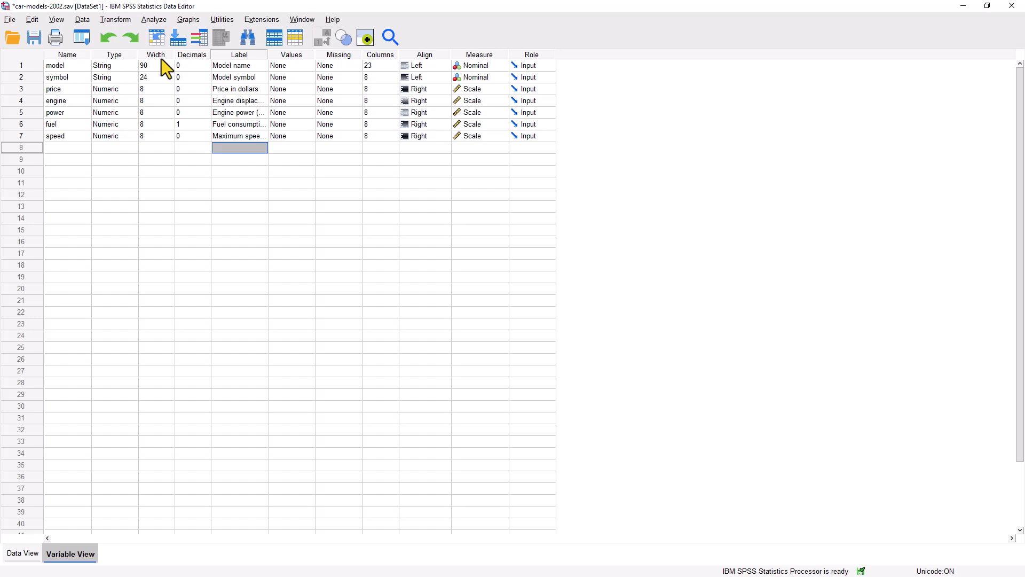
click(63, 56)
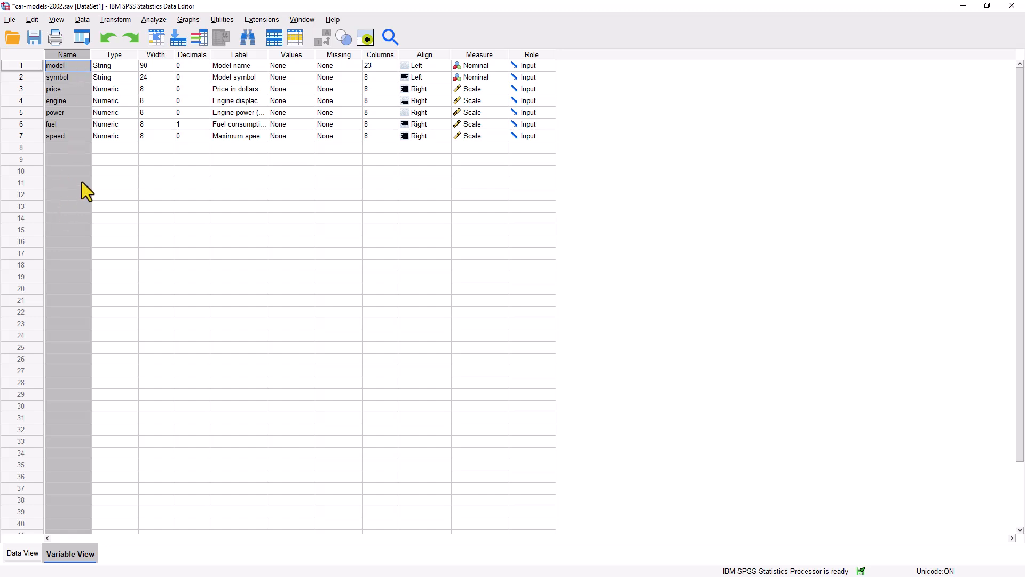
click(100, 160)
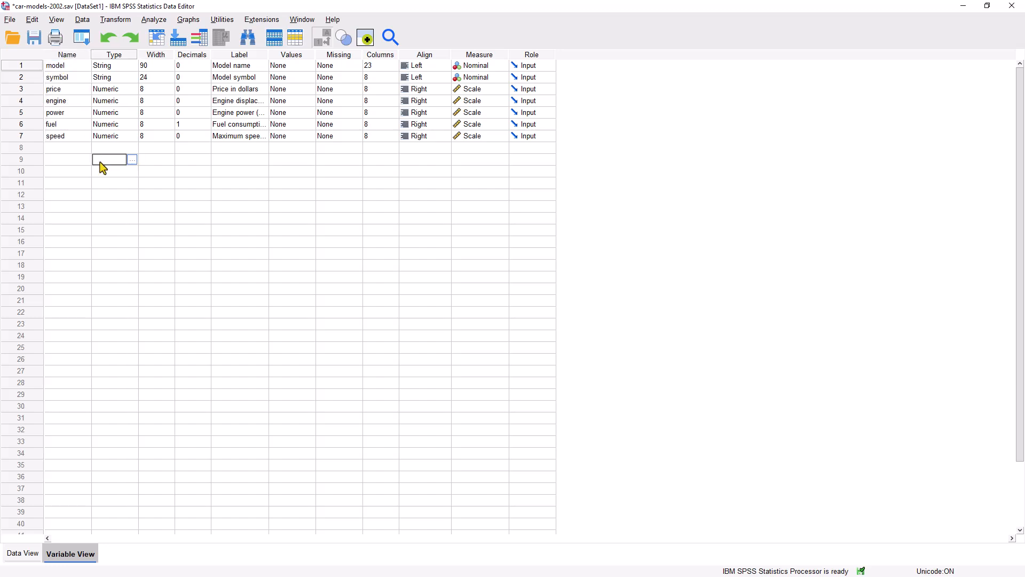
click(67, 63)
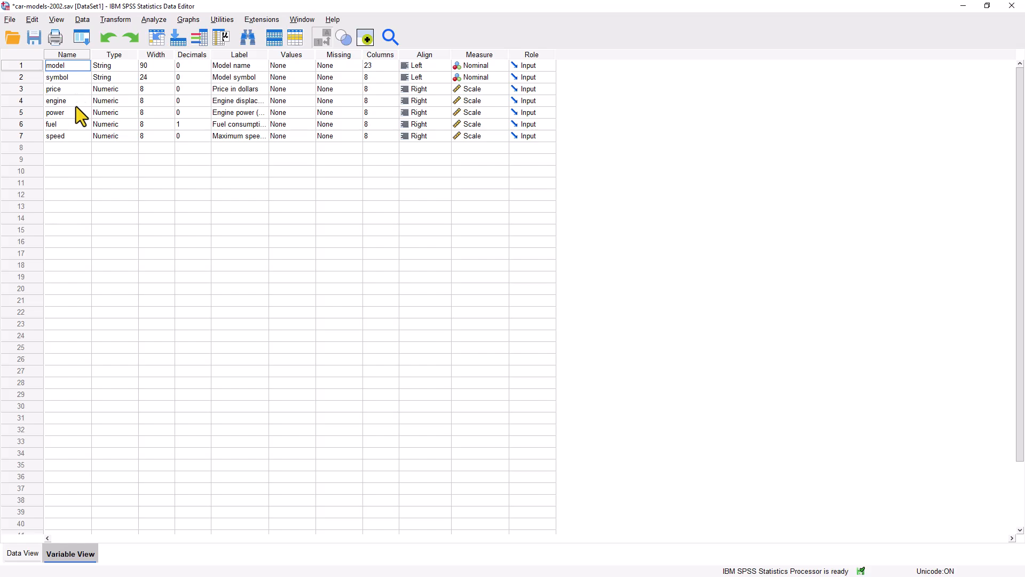
click(70, 166)
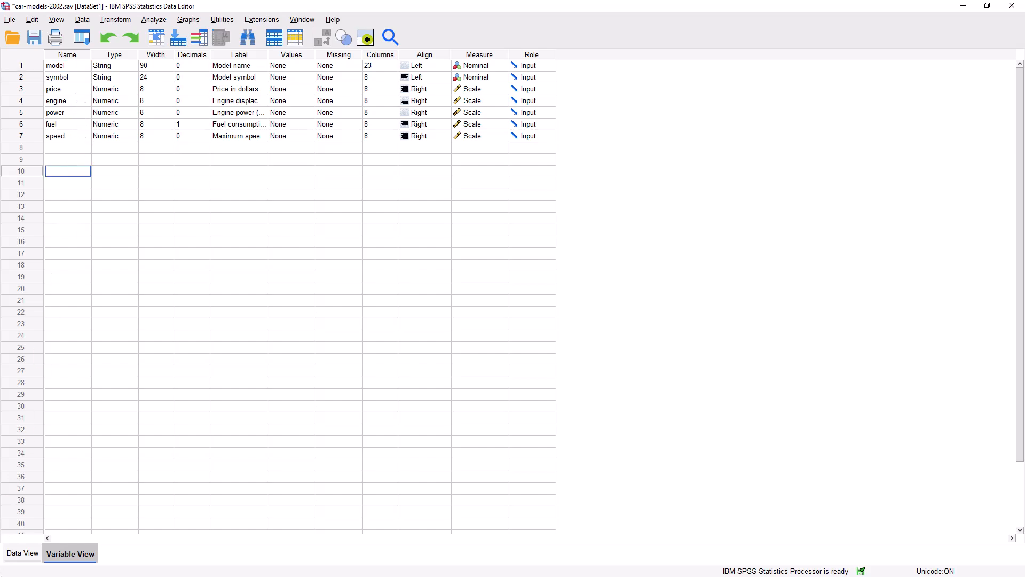
Compare the column headings in the data sheet with the variable names in the variable definitions.
click(21, 556)
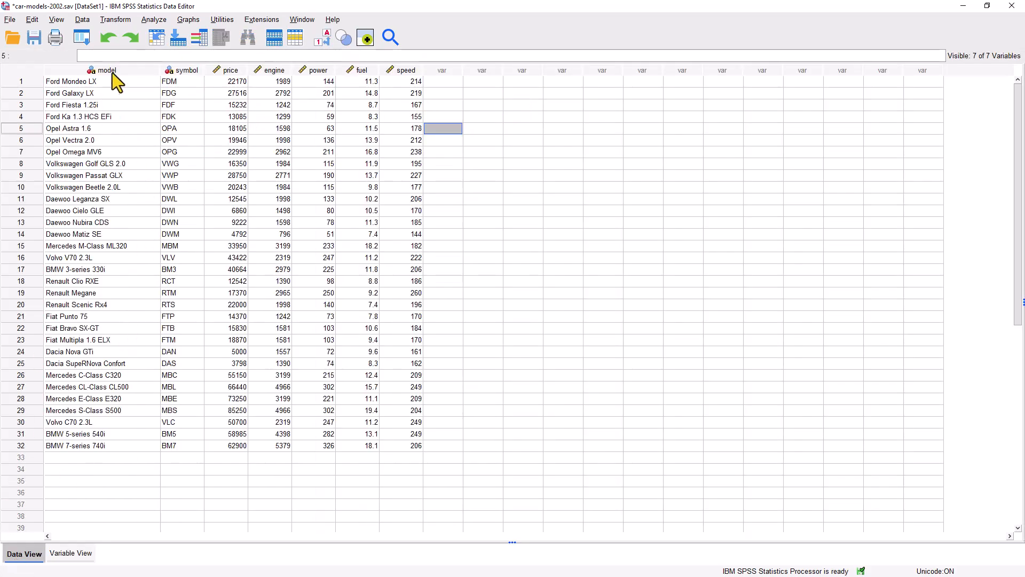
click(59, 554)
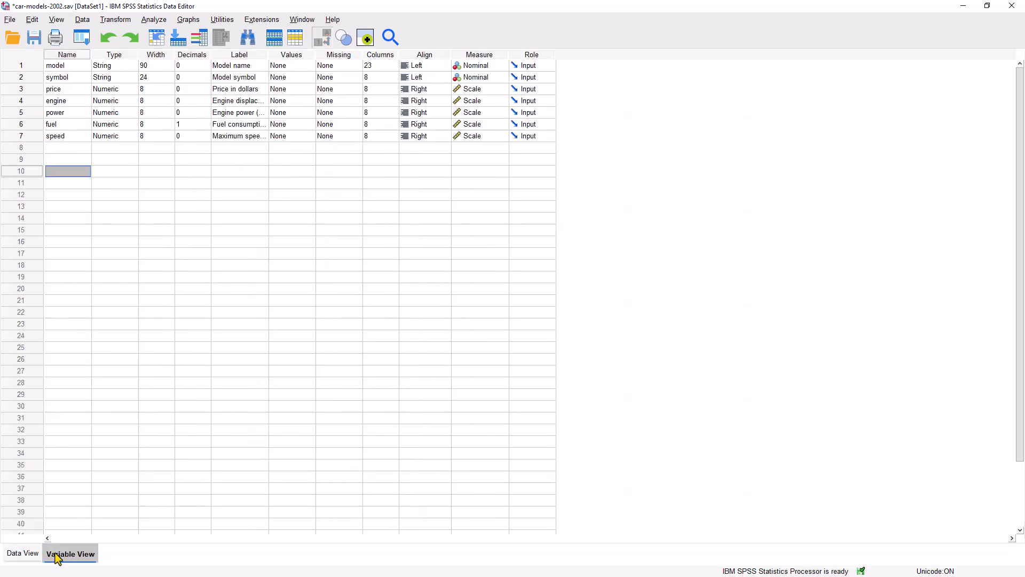
click(83, 64)
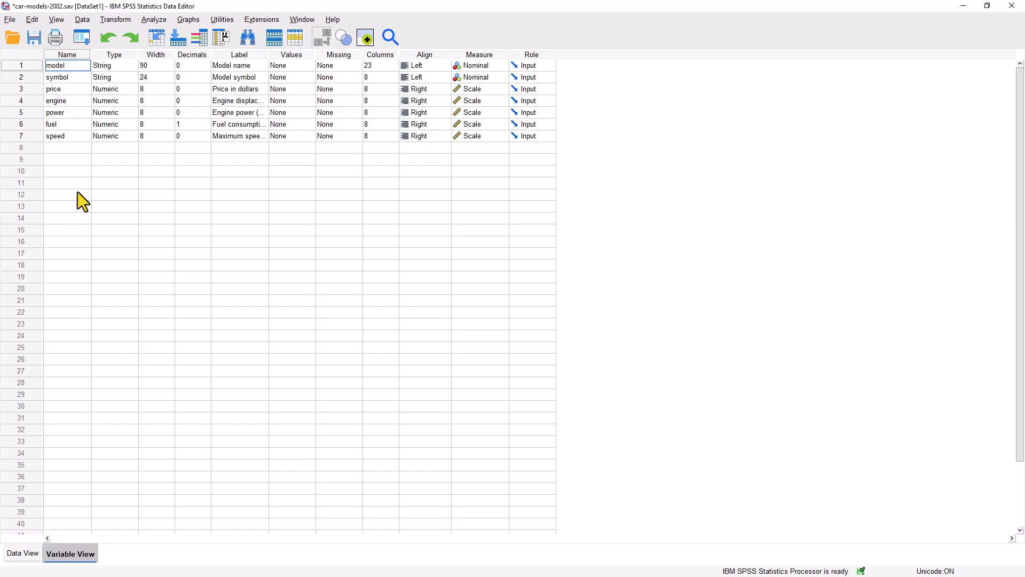
click(80, 149)
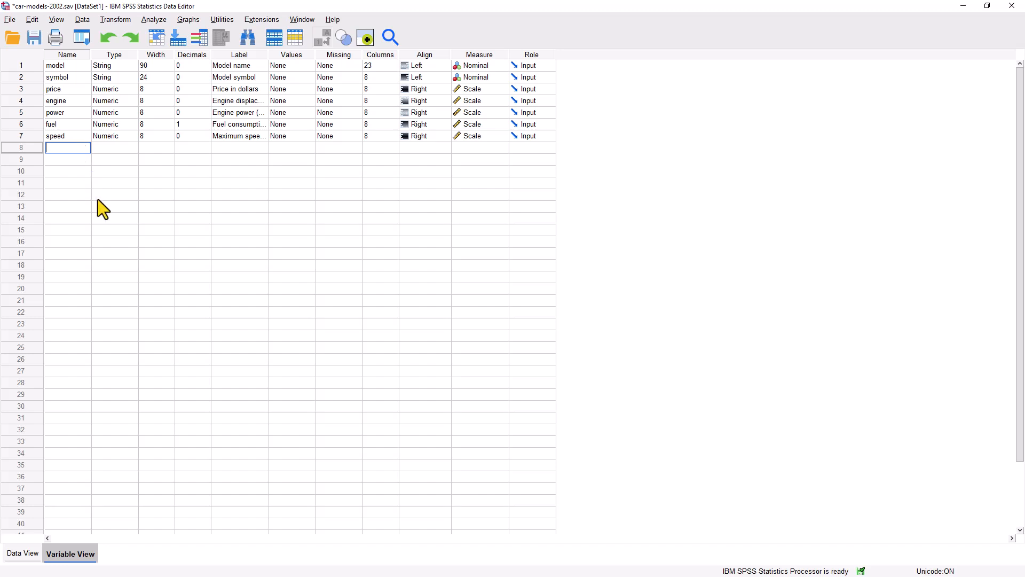
Try to rename the model variable with a name that starts with the digit 1, and dismiss the warning.
double_click(81, 65)
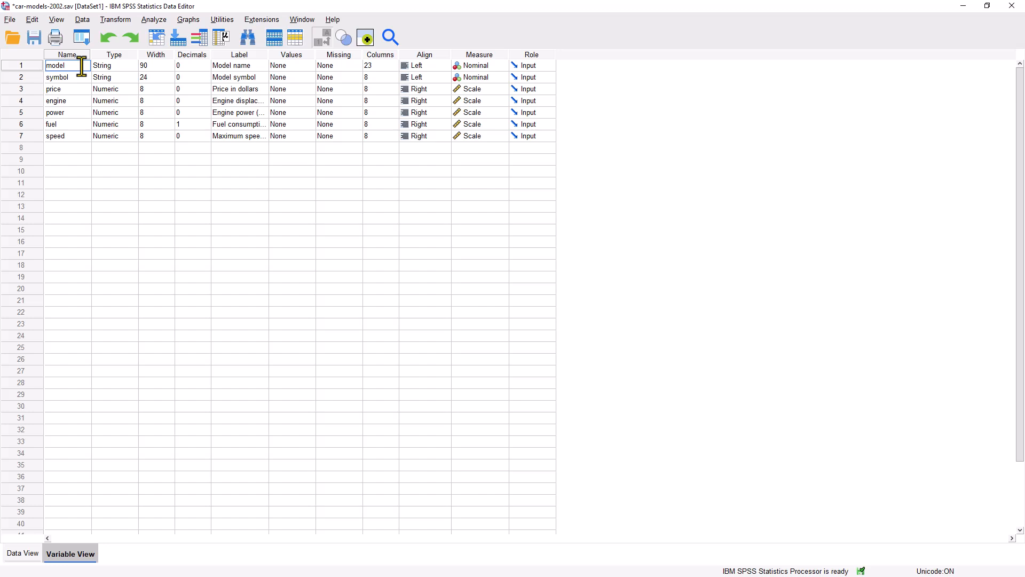
text(1)
key(Return)
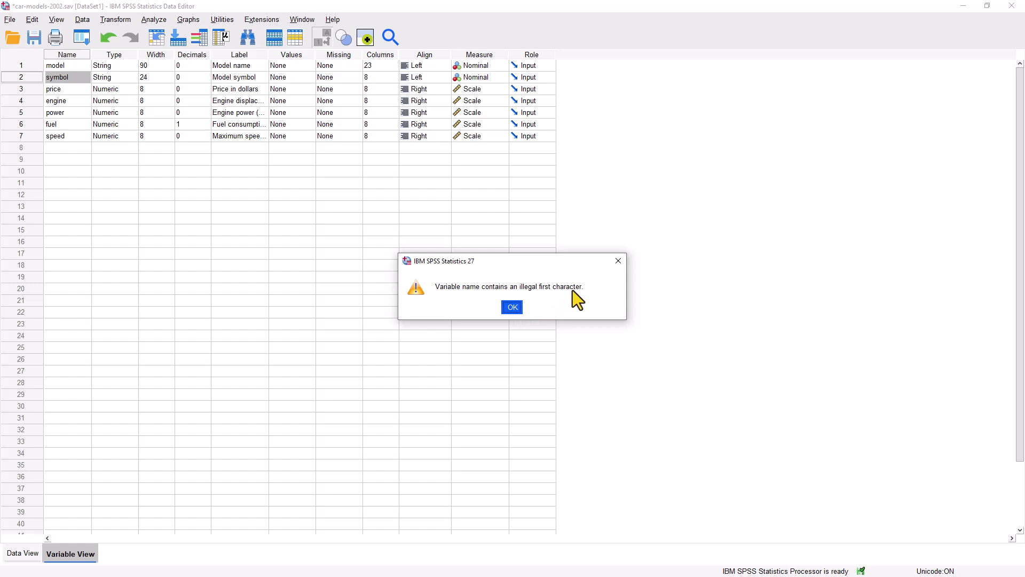
click(618, 261)
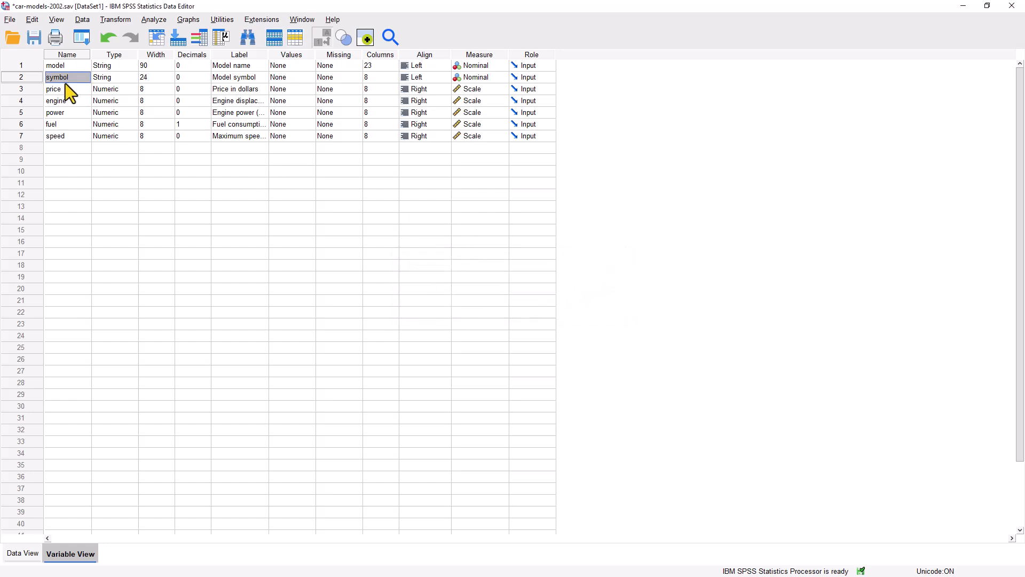
Try to give the model variable a name containing an illegal character, and dismiss the warning.
click(45, 66)
click(52, 57)
double_click(56, 65)
key(Escape)
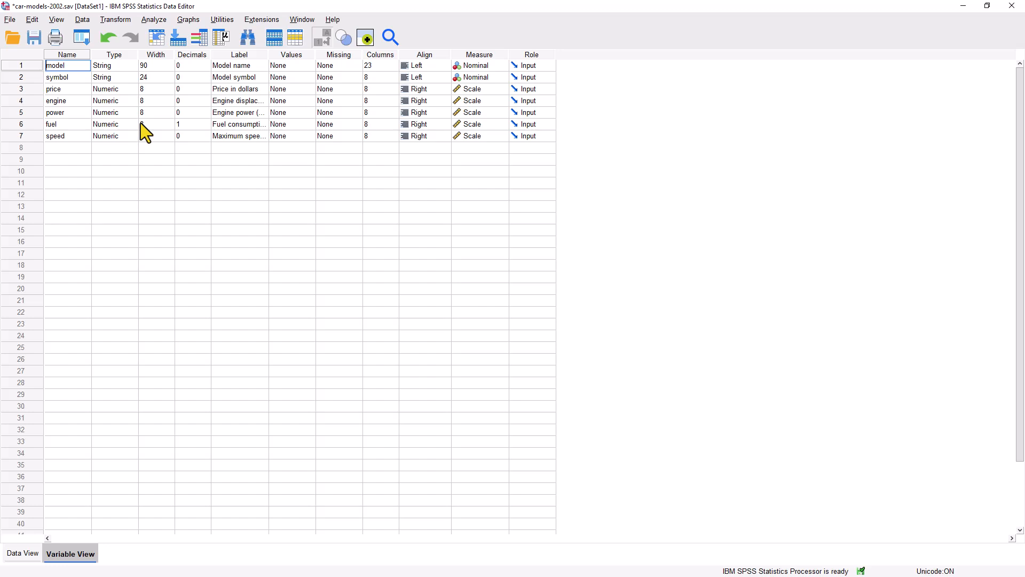
key(Return)
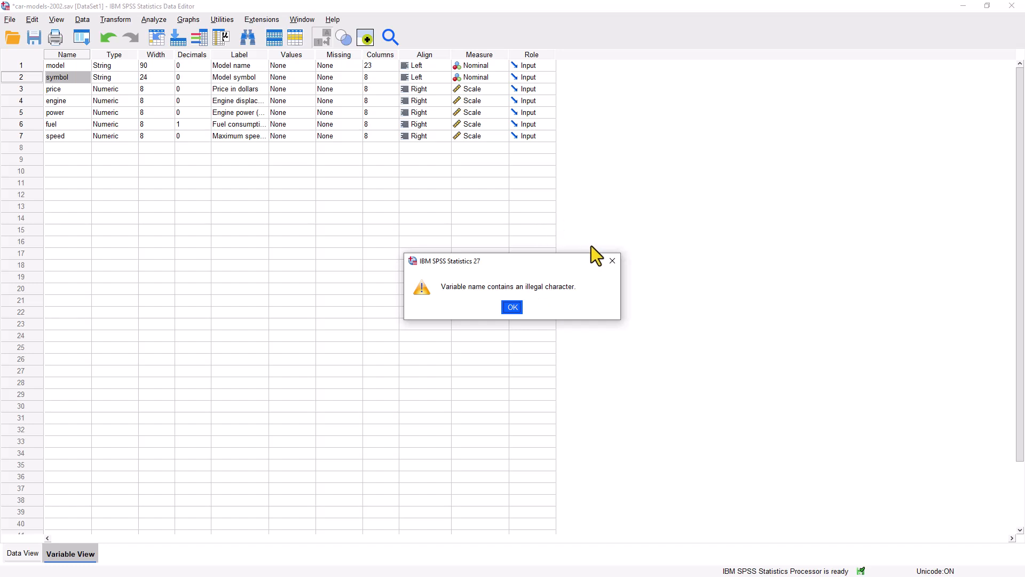
click(609, 261)
Try to rename the model variable using the added text gggg, and dismiss the warning.
double_click(65, 65)
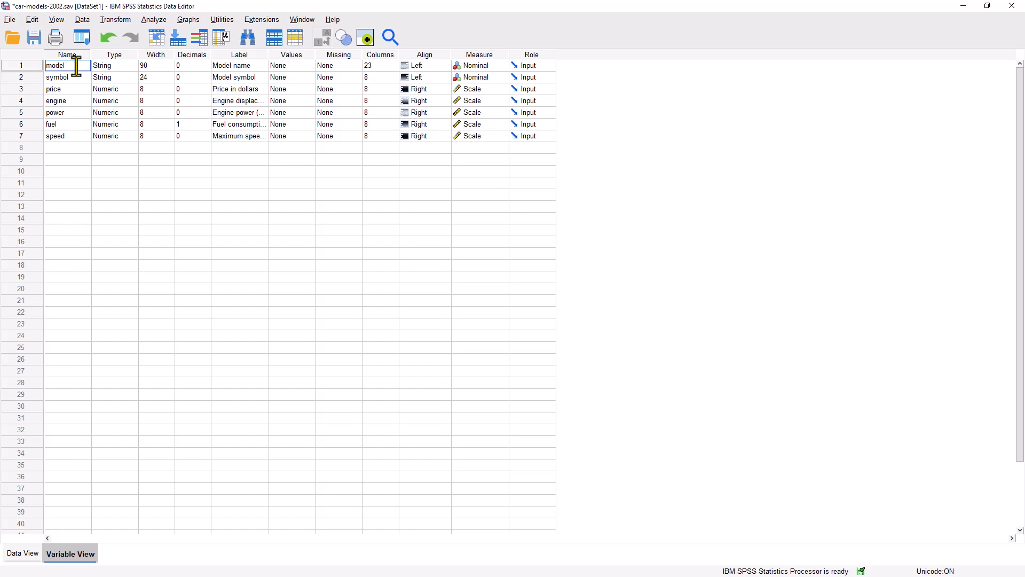
text(gggg)
key(Return)
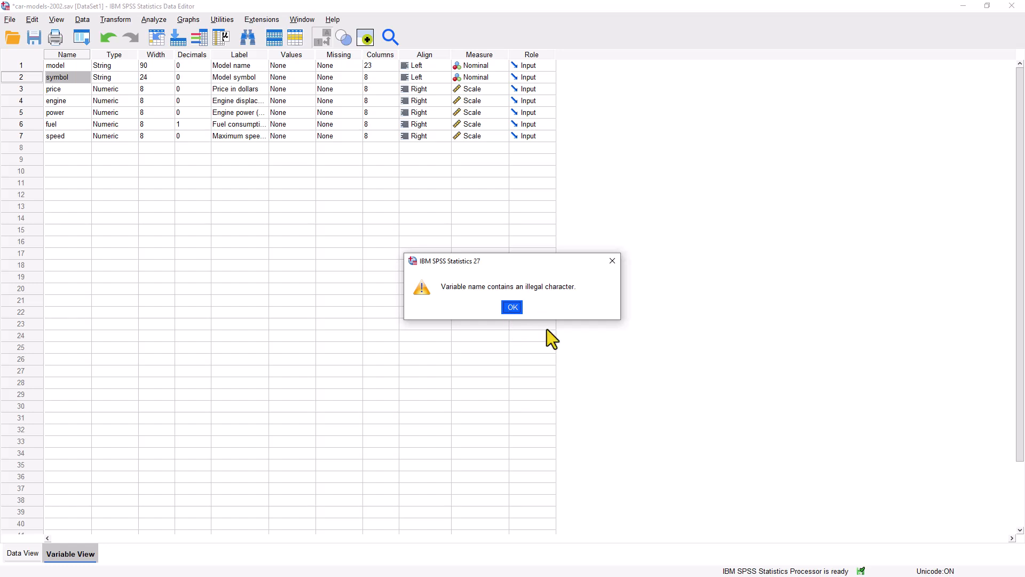
click(611, 262)
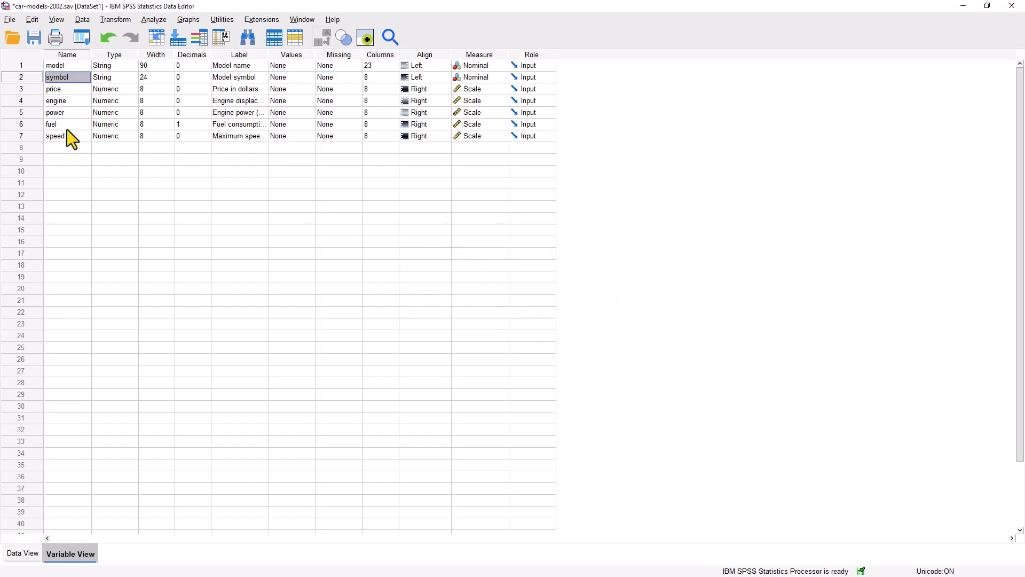
Open the names of the model and symbol variables and the empty eighth row's name for editing, without changing them.
double_click(75, 65)
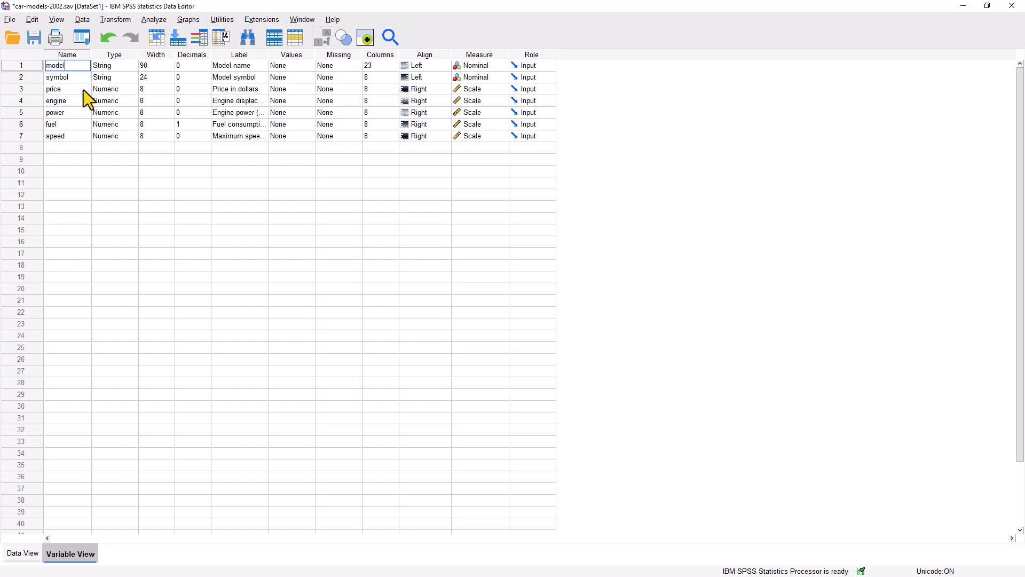
double_click(69, 76)
double_click(78, 147)
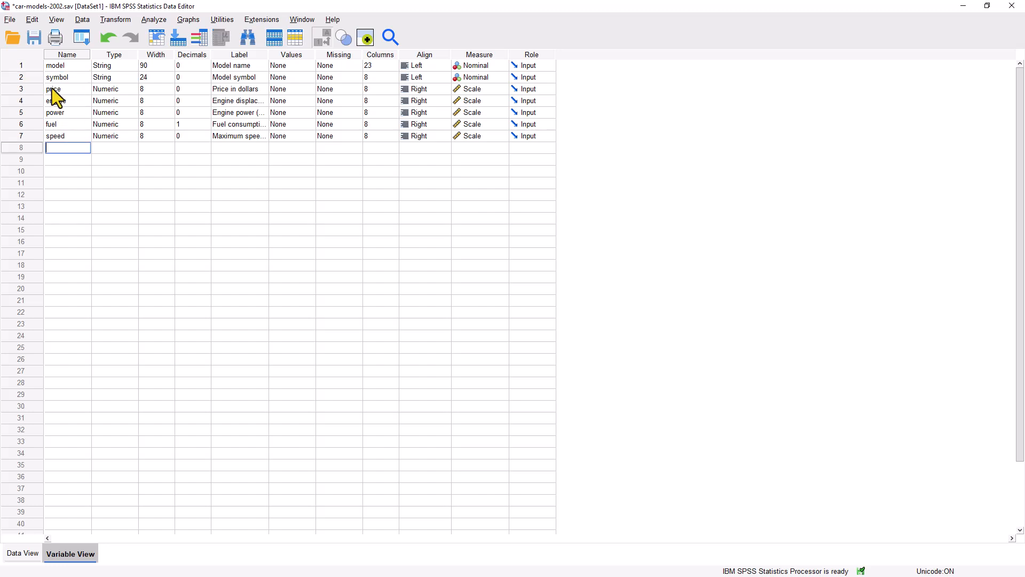
double_click(82, 78)
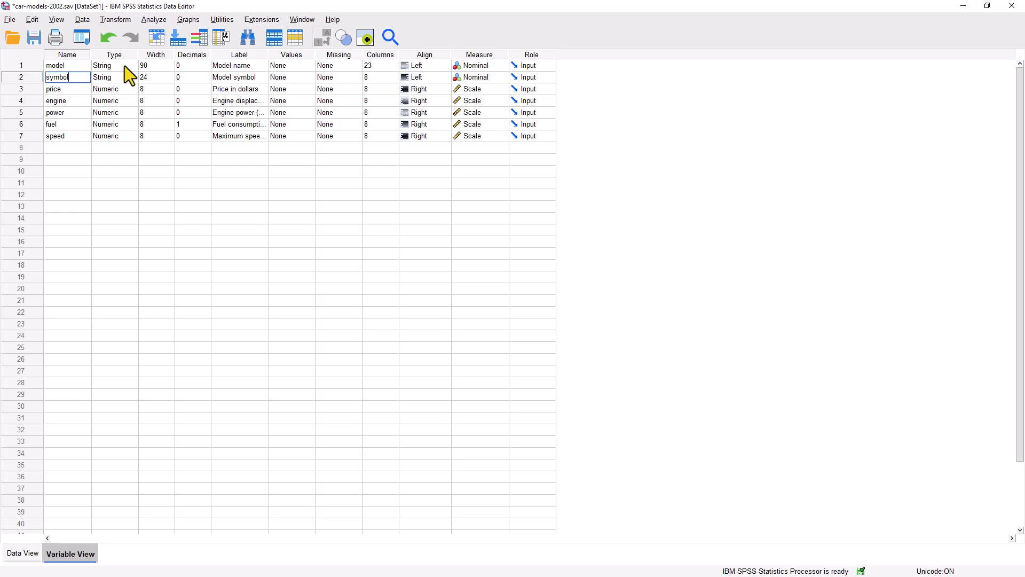
Compare the type of the model variable with its values in the data sheet.
click(111, 66)
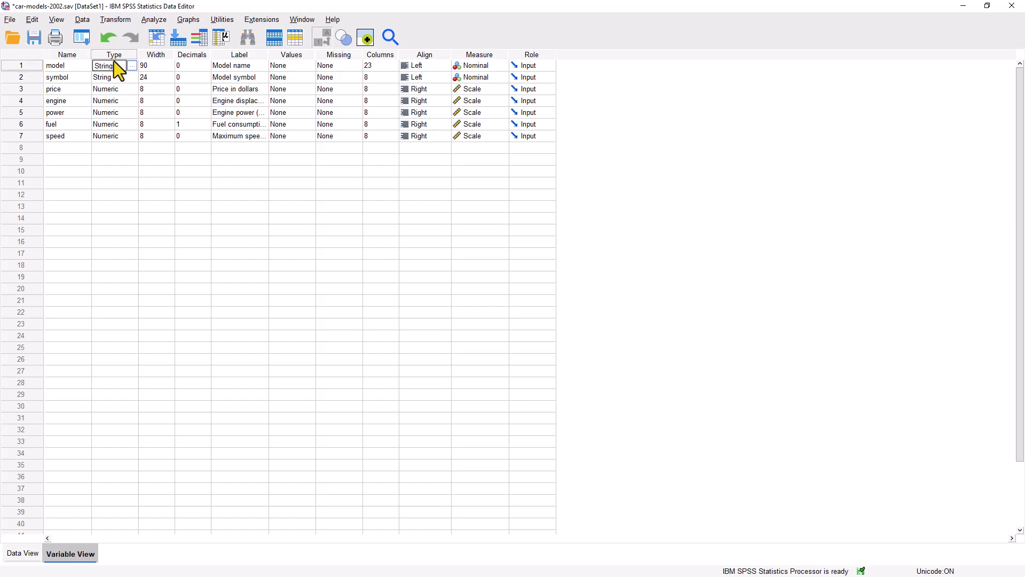
click(116, 147)
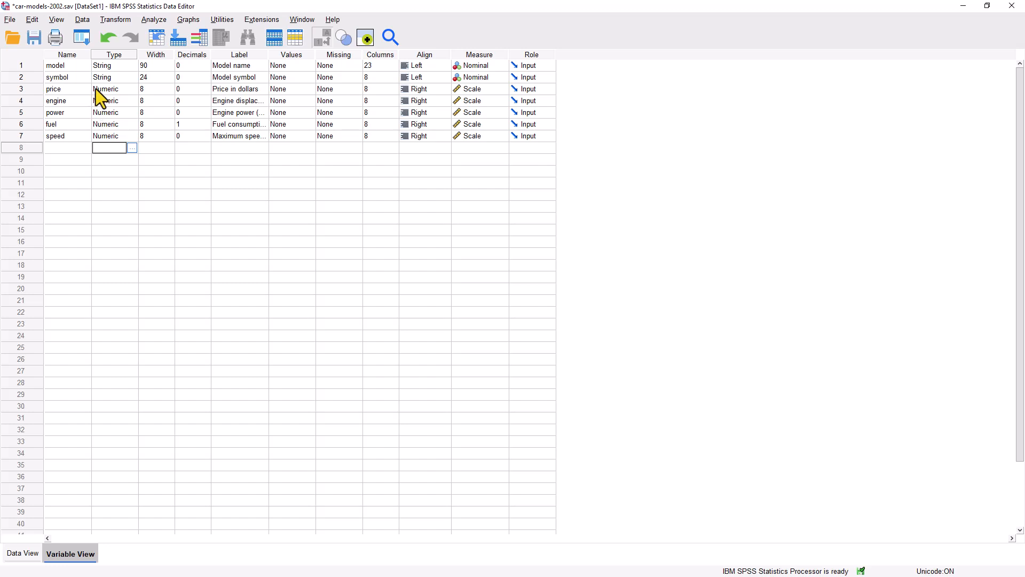
click(115, 70)
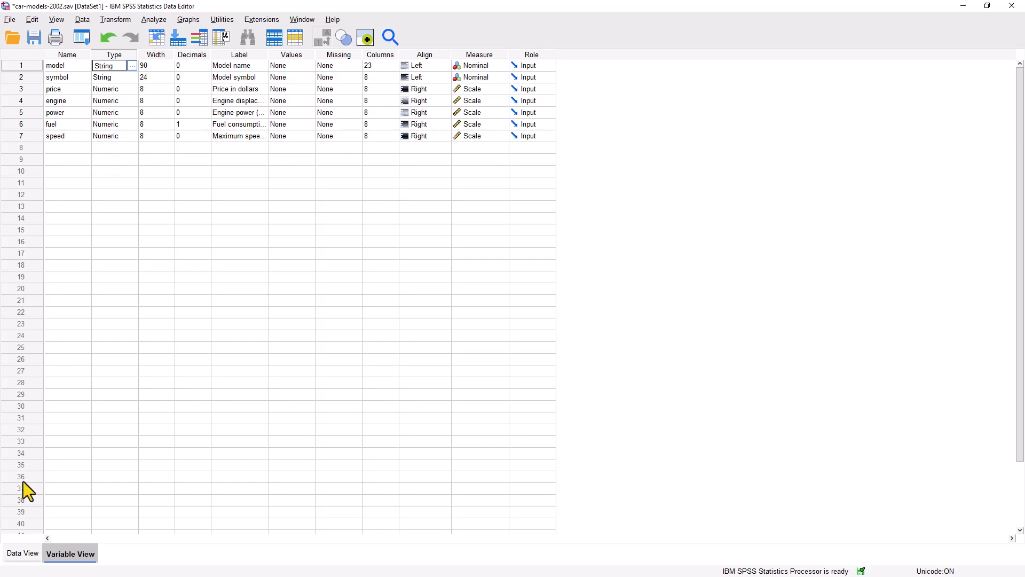
click(23, 554)
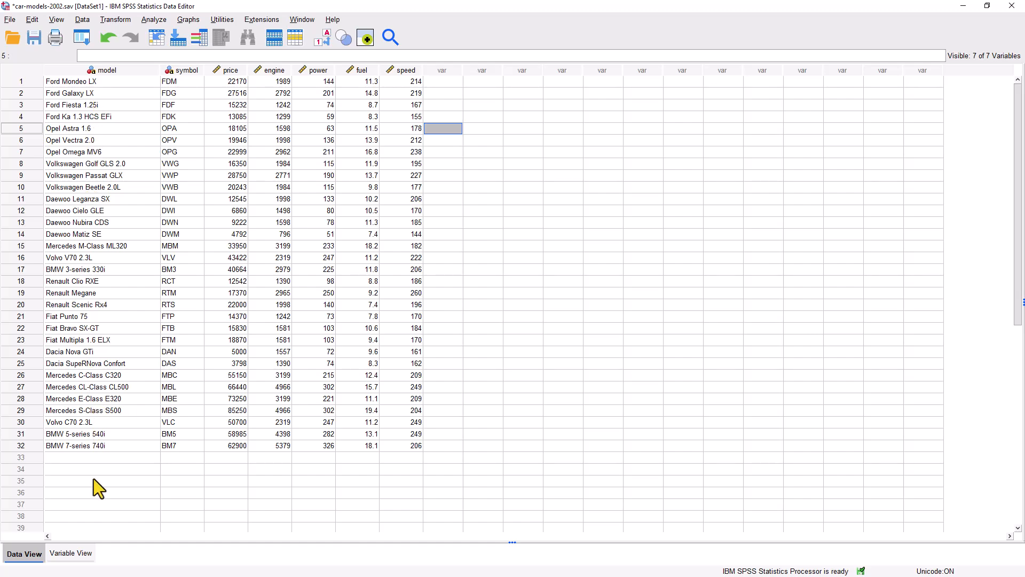
click(72, 556)
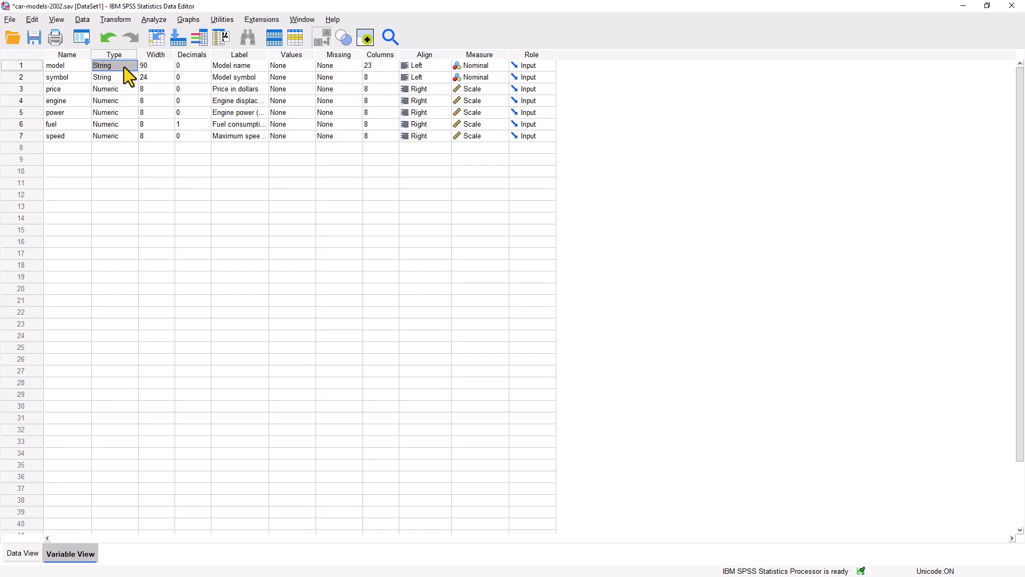
click(24, 554)
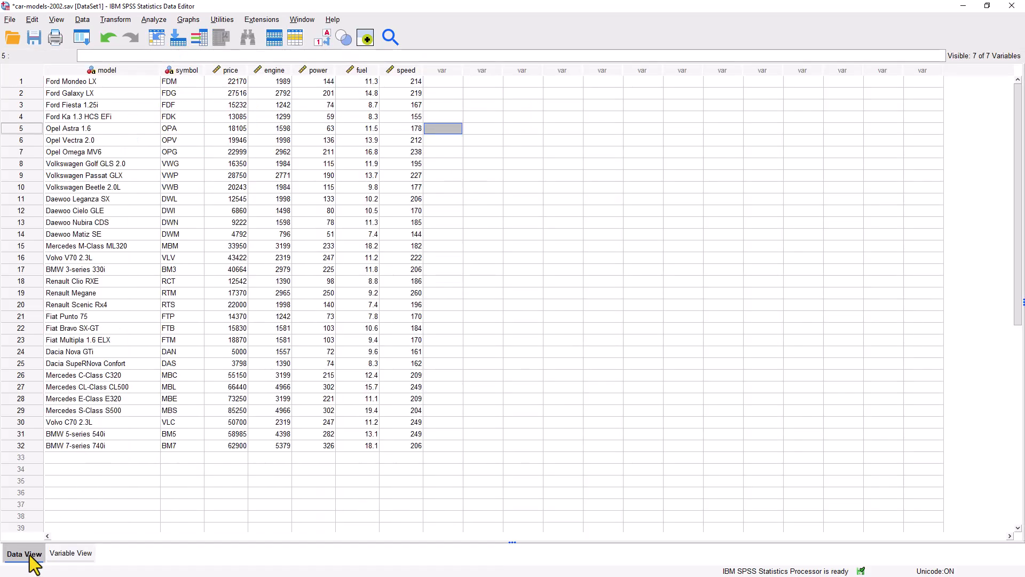
click(56, 556)
Compare the type of the price variable with its values in the data sheet.
click(113, 89)
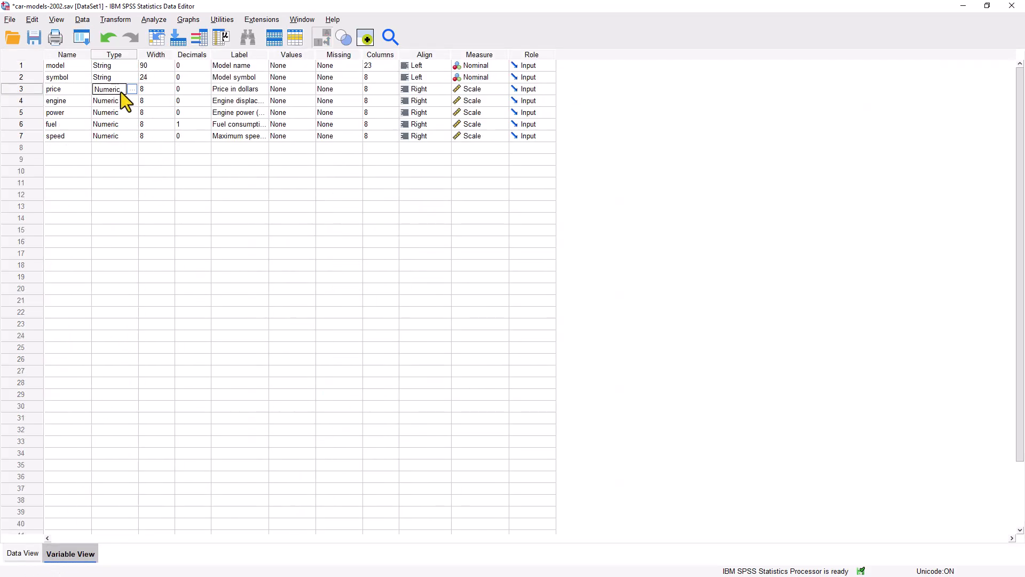
click(22, 553)
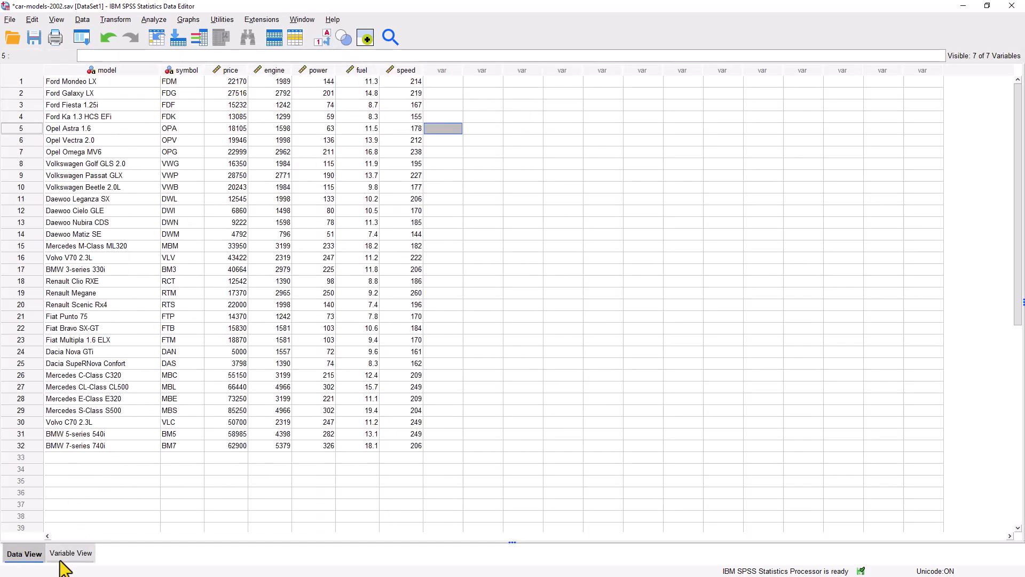
click(78, 554)
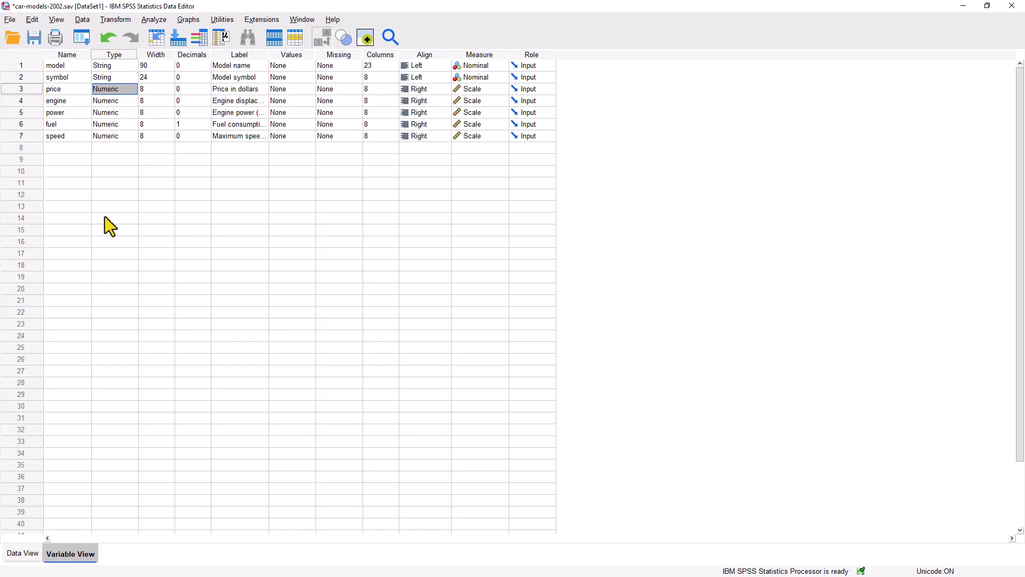
click(23, 556)
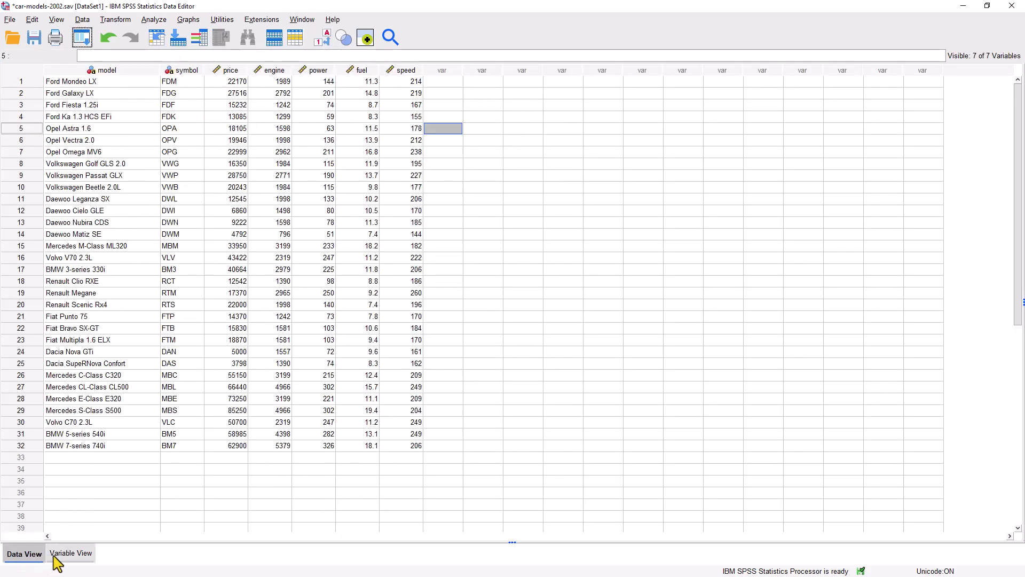
click(64, 553)
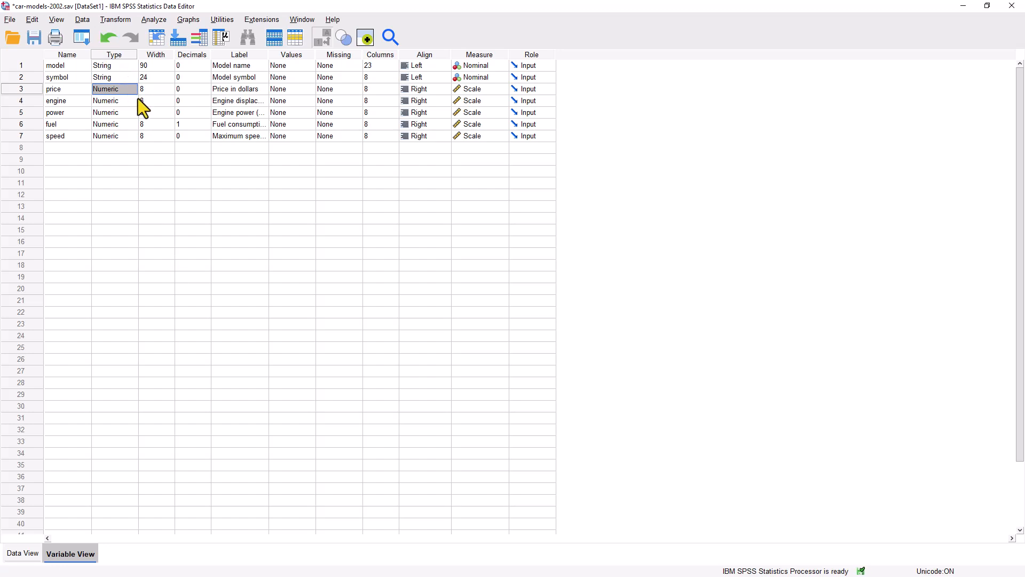
Open the variable type settings of the model and symbol variables to review the available types, leaving both as String.
double_click(129, 68)
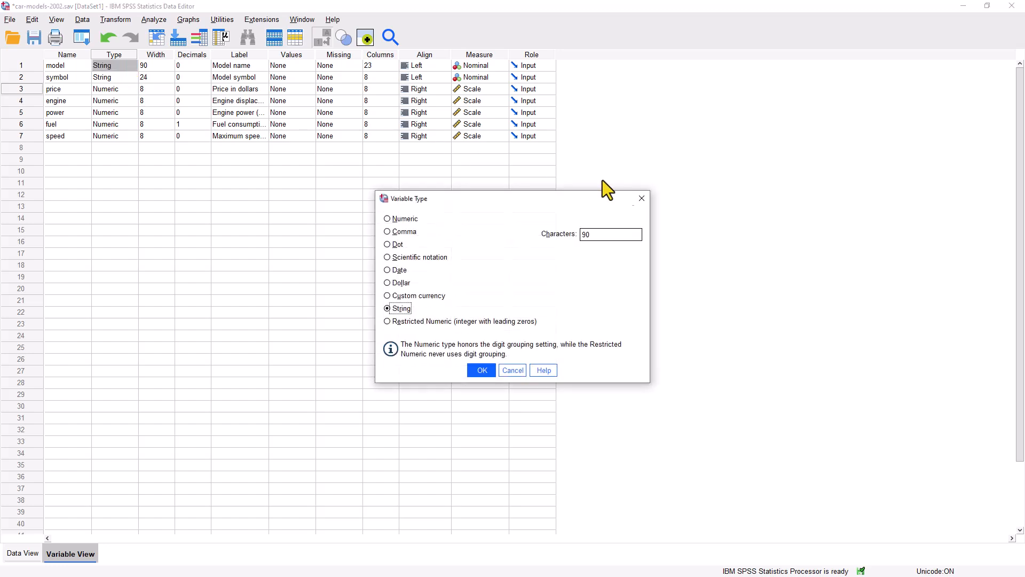
click(642, 198)
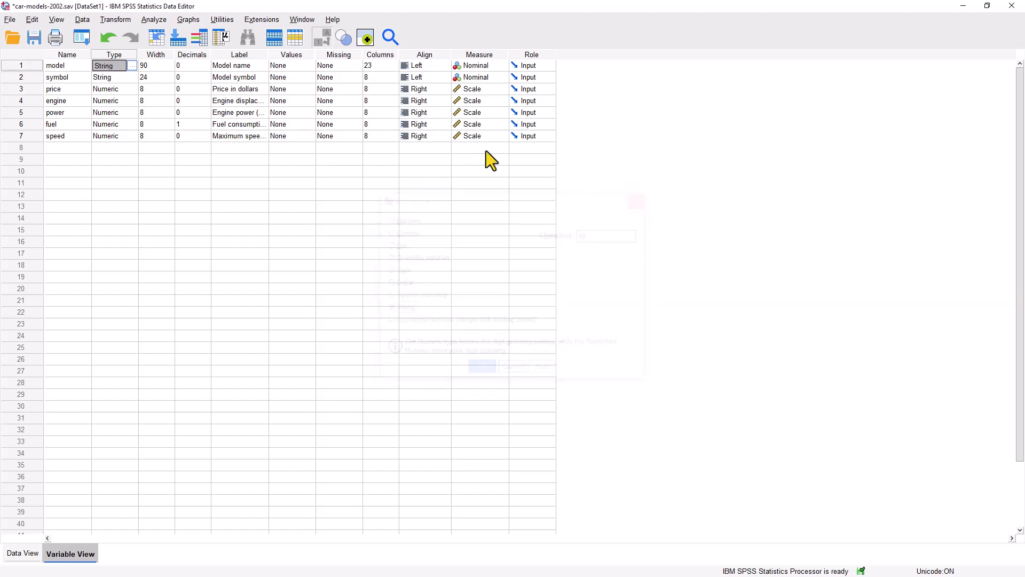
click(117, 81)
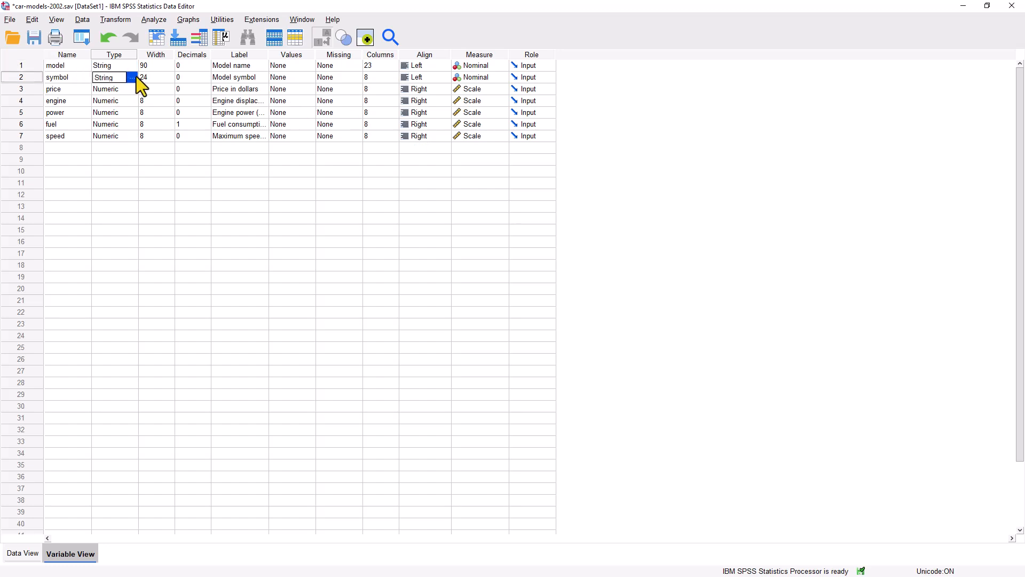
click(133, 78)
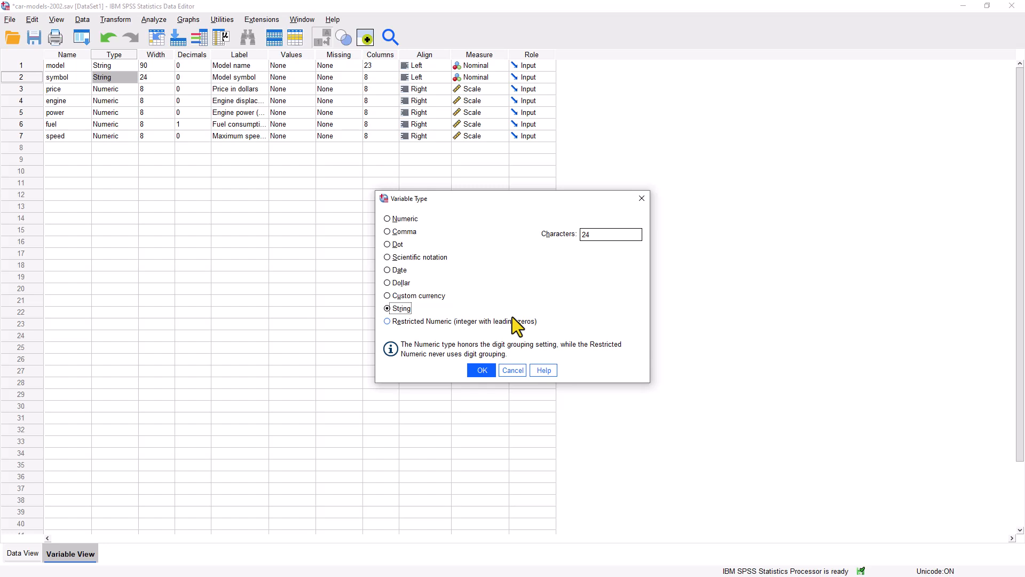
click(482, 374)
Examine the width settings of the model and symbol variables alongside the values in the data sheet.
click(159, 77)
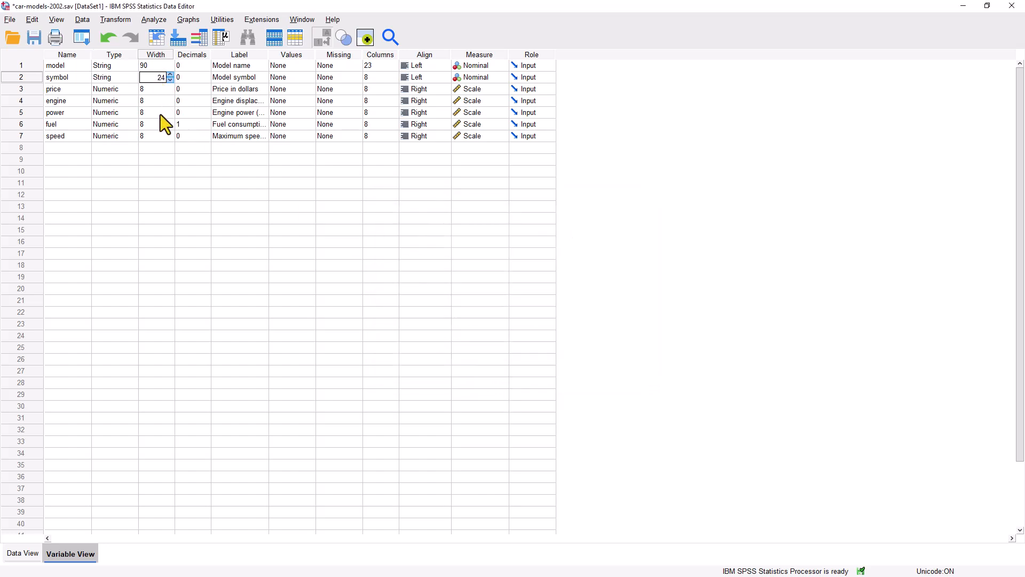
click(147, 149)
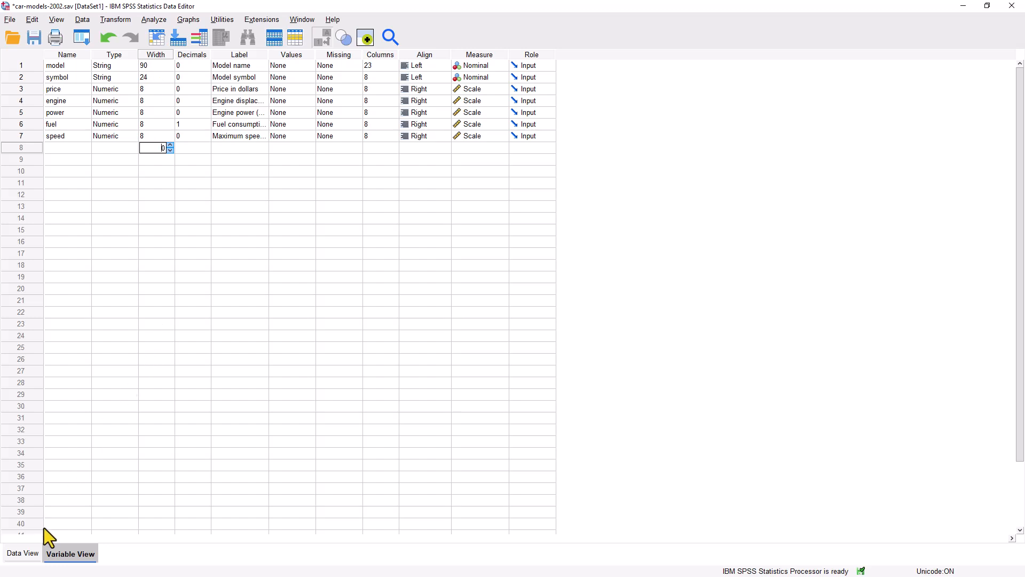
click(22, 554)
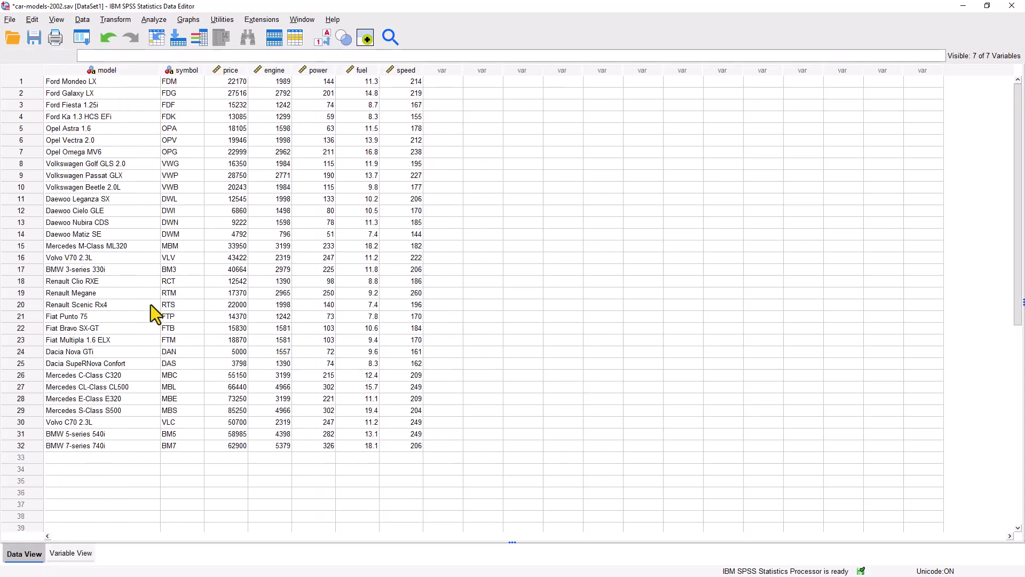
click(85, 555)
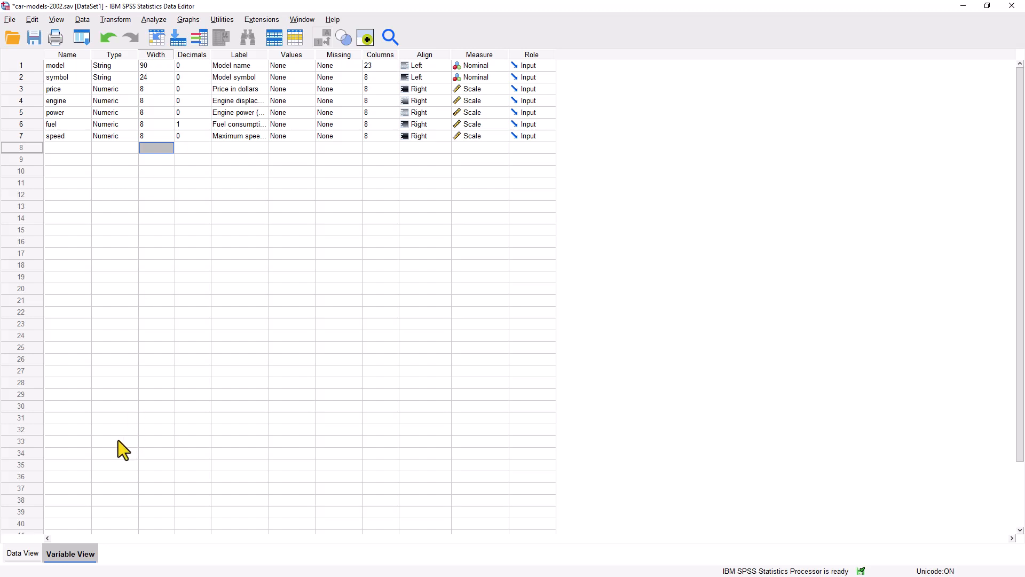
click(166, 67)
click(150, 181)
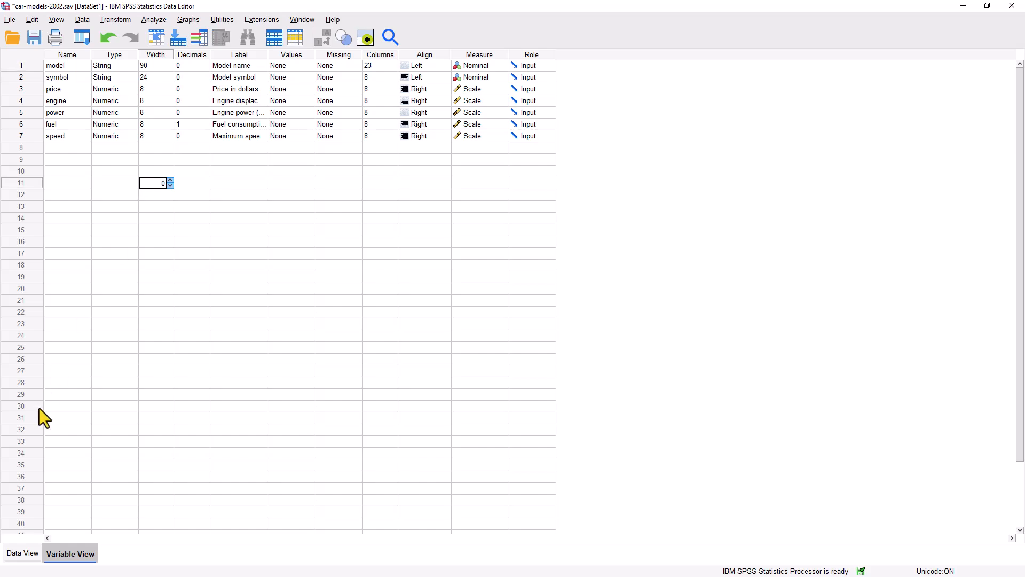
Examine the lengths of the first few model names in the data sheet, from Ford Mondeo LX to Opel Omega MV6.
click(21, 551)
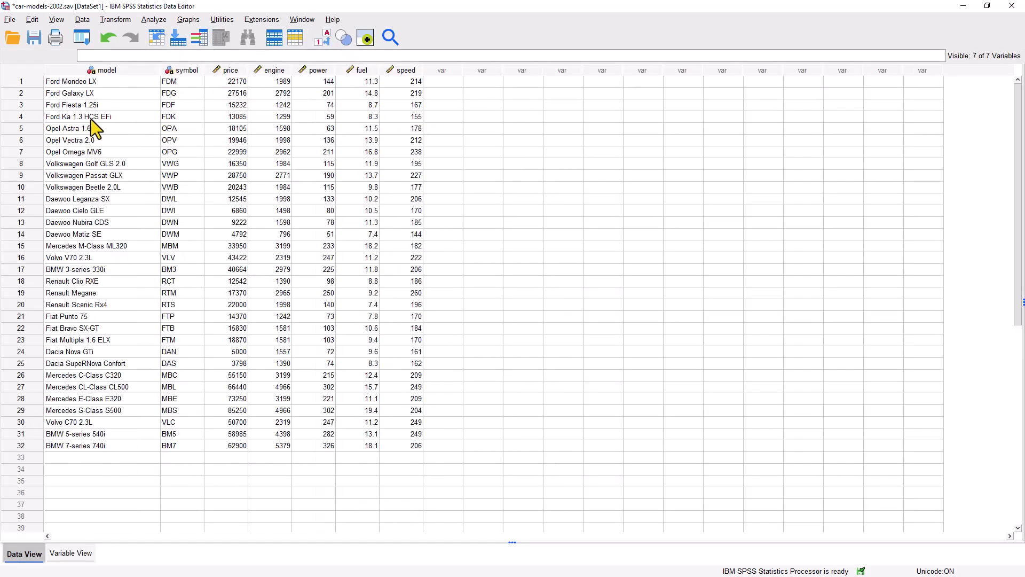
click(94, 85)
click(101, 95)
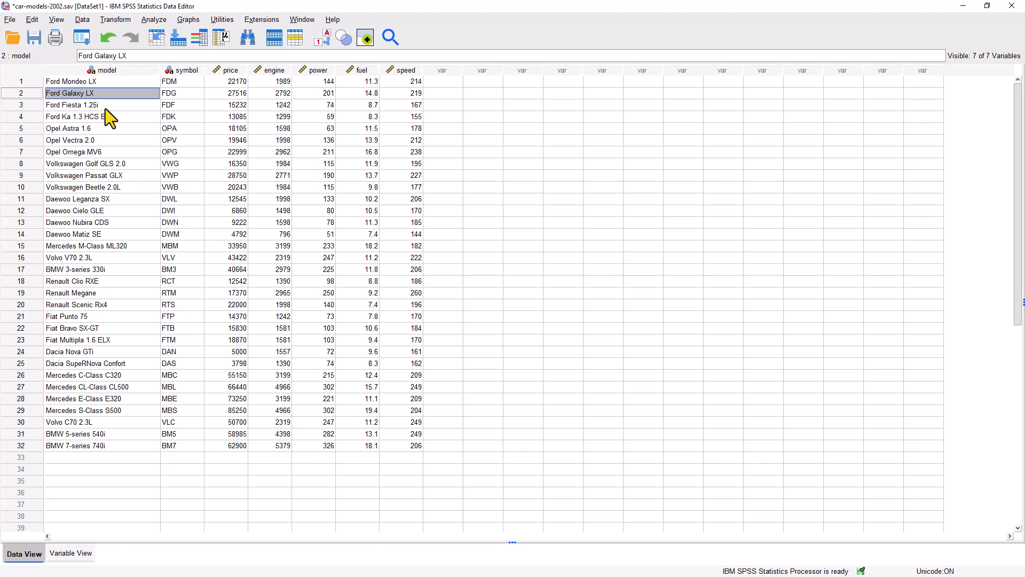
click(106, 109)
click(113, 118)
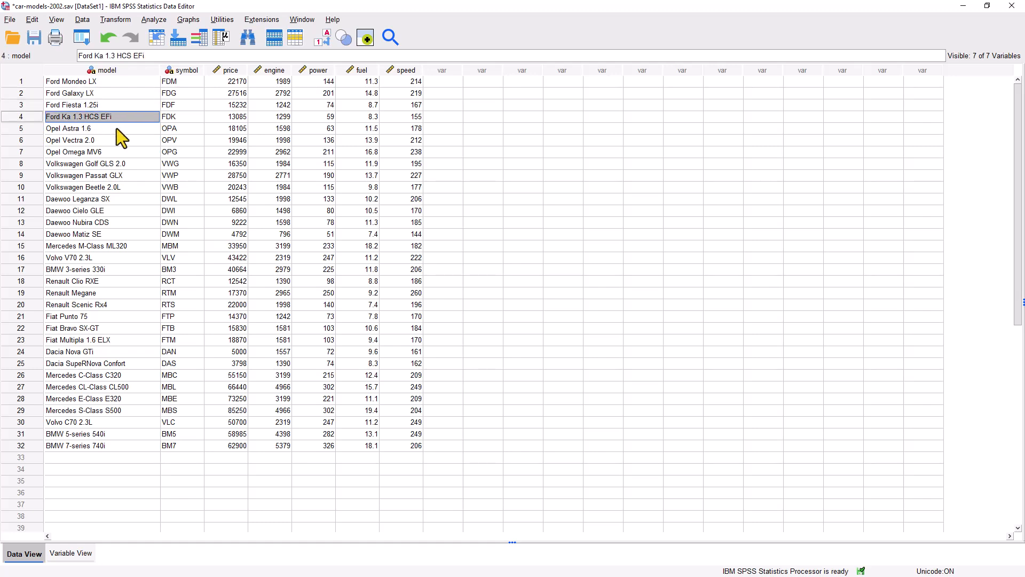
click(117, 129)
click(127, 154)
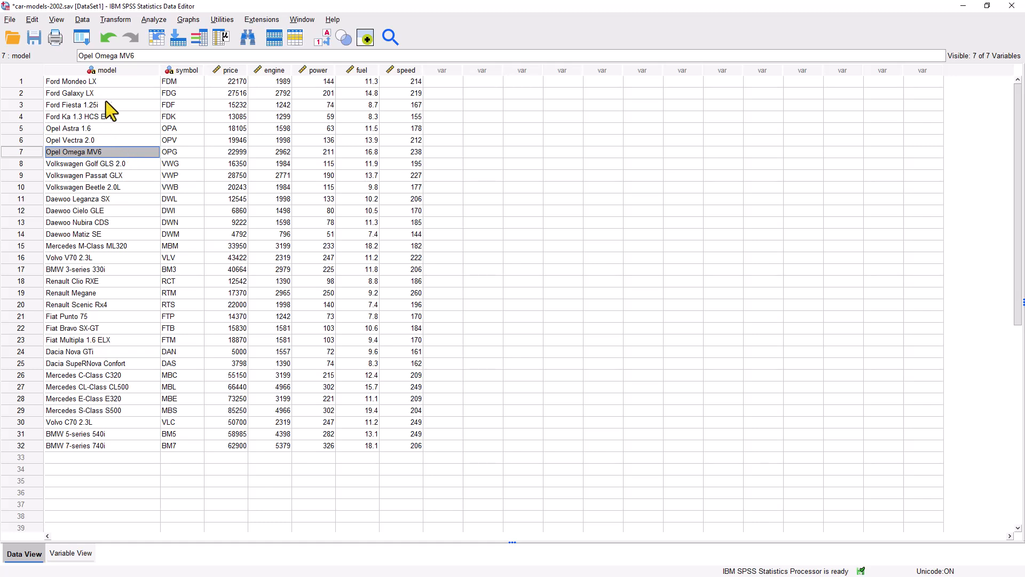
click(115, 82)
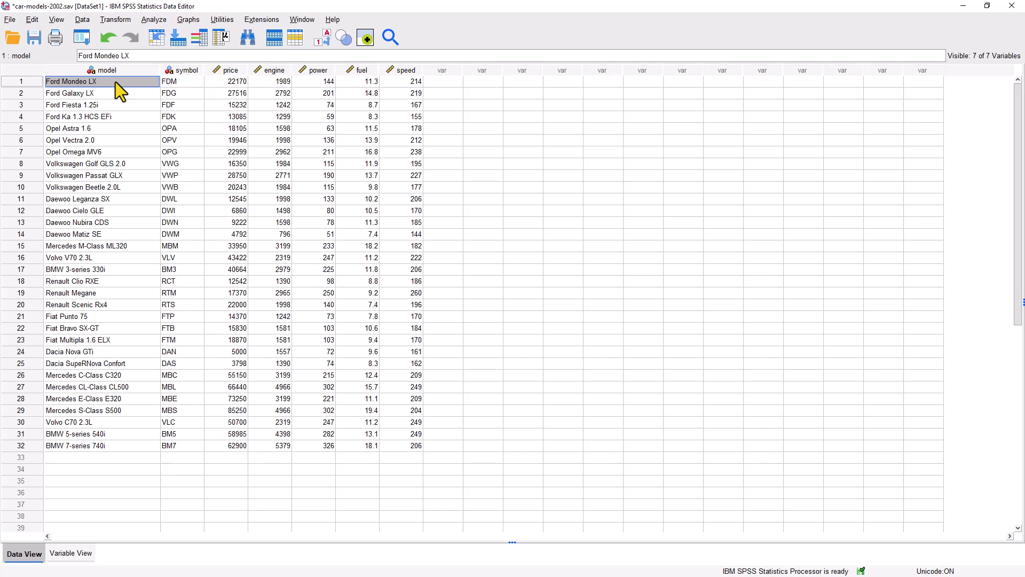
Set the symbol variable's width to 2 and check its values in the data sheet.
click(90, 554)
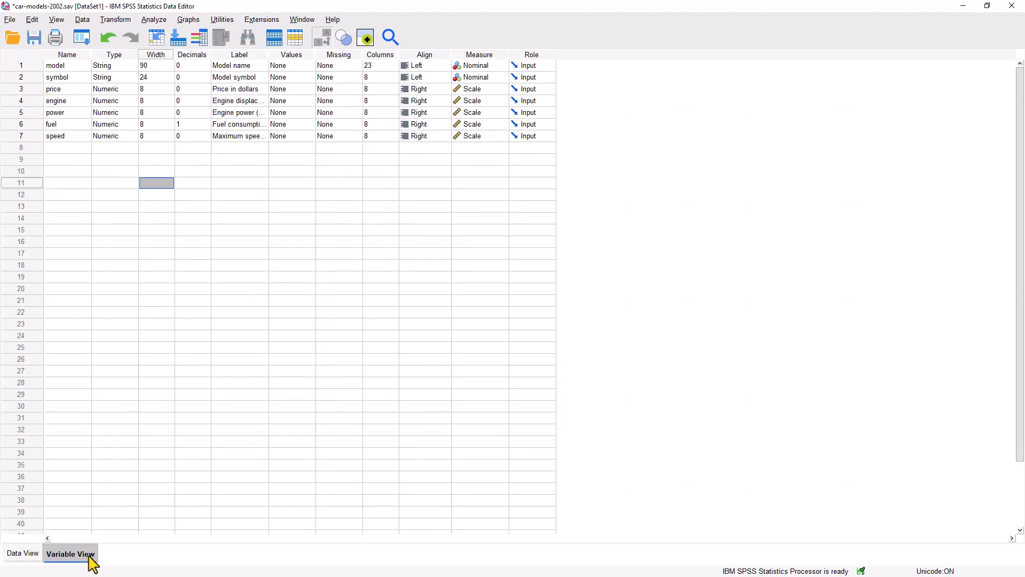
click(162, 77)
click(160, 159)
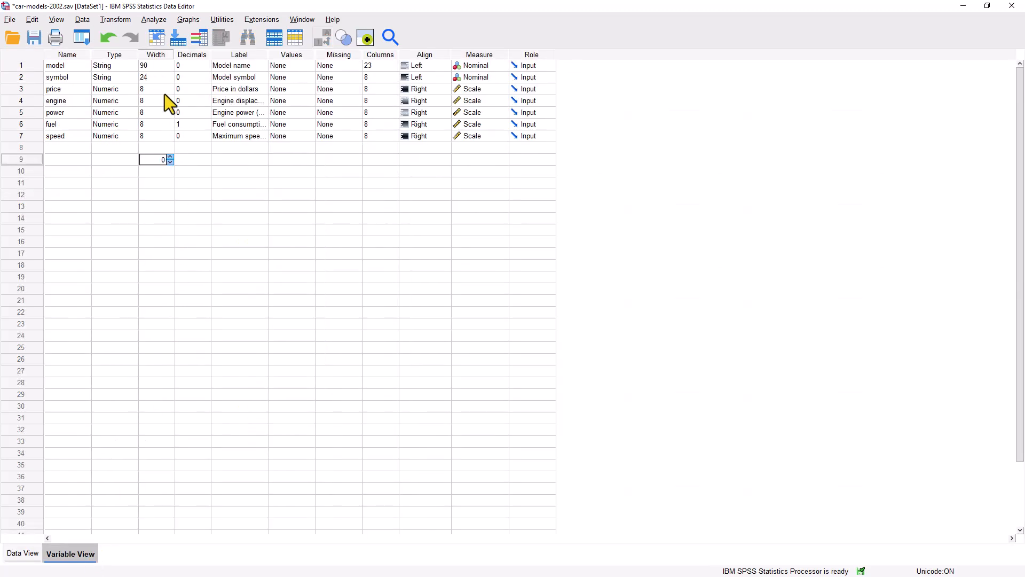
click(161, 80)
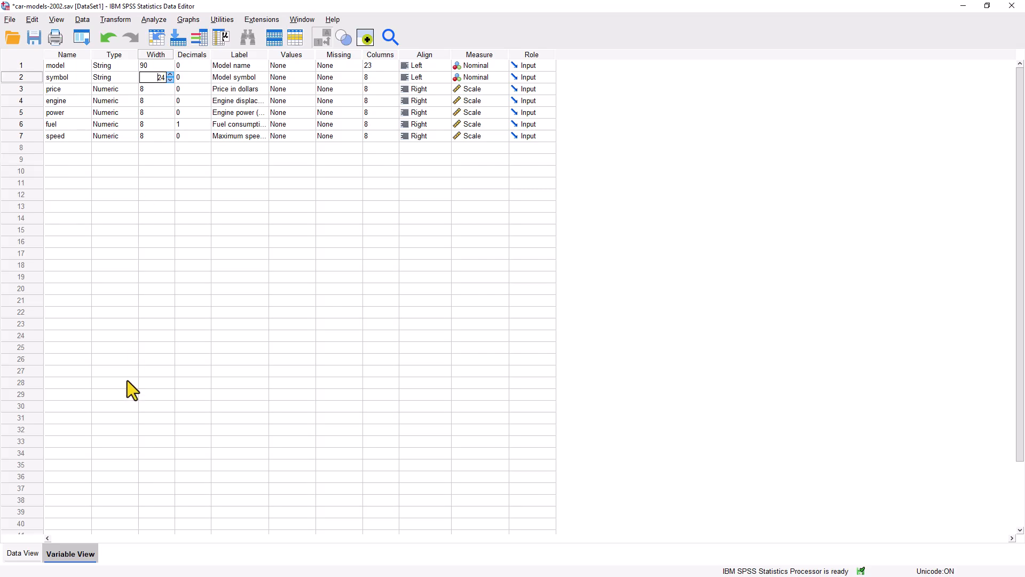
click(30, 555)
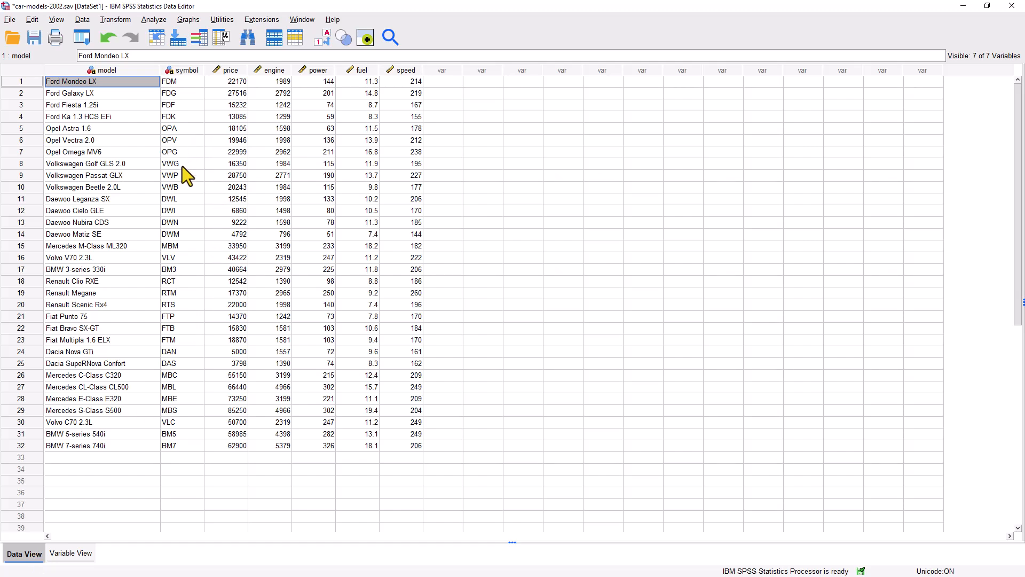
click(70, 553)
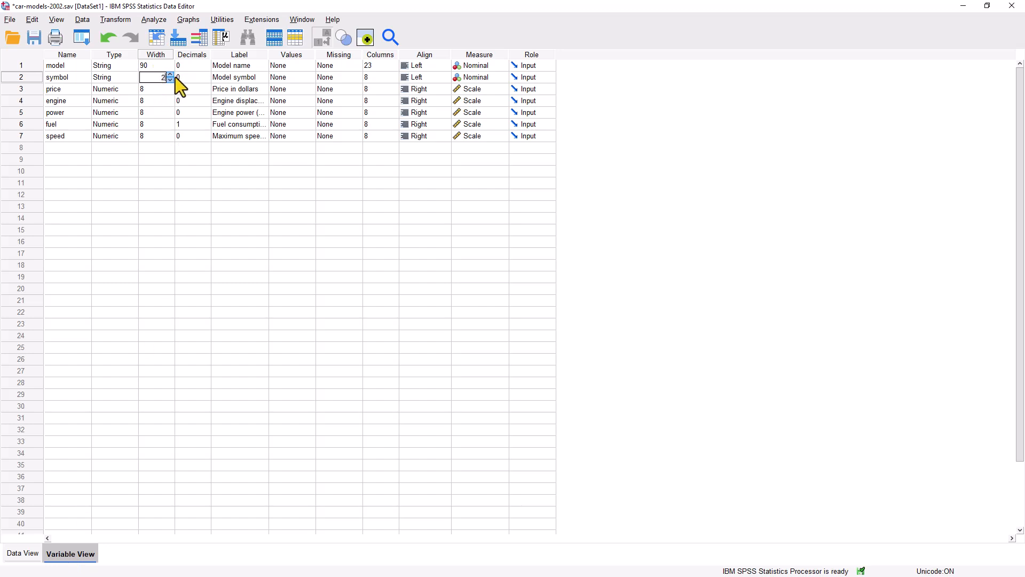
key(Return)
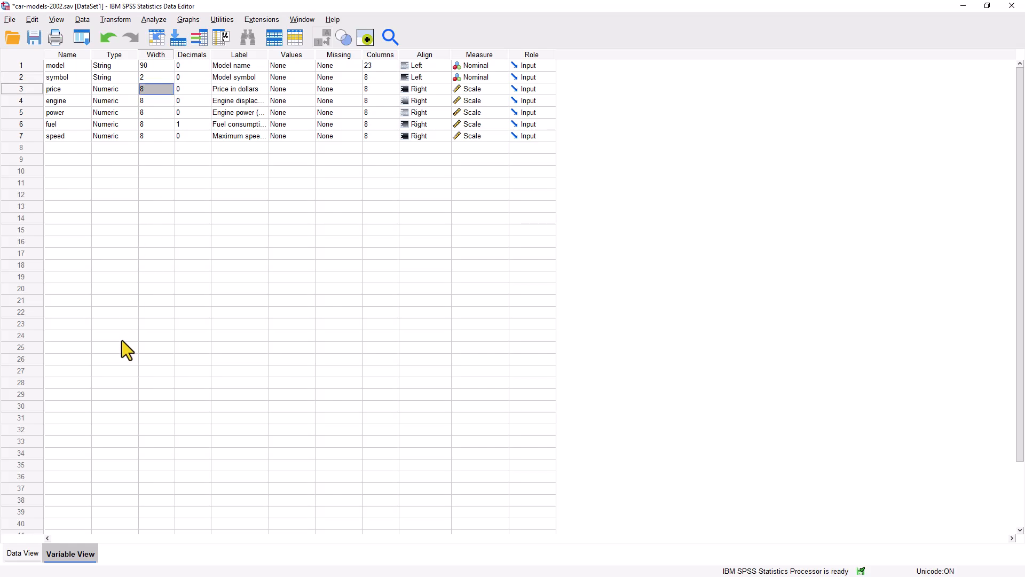
click(37, 556)
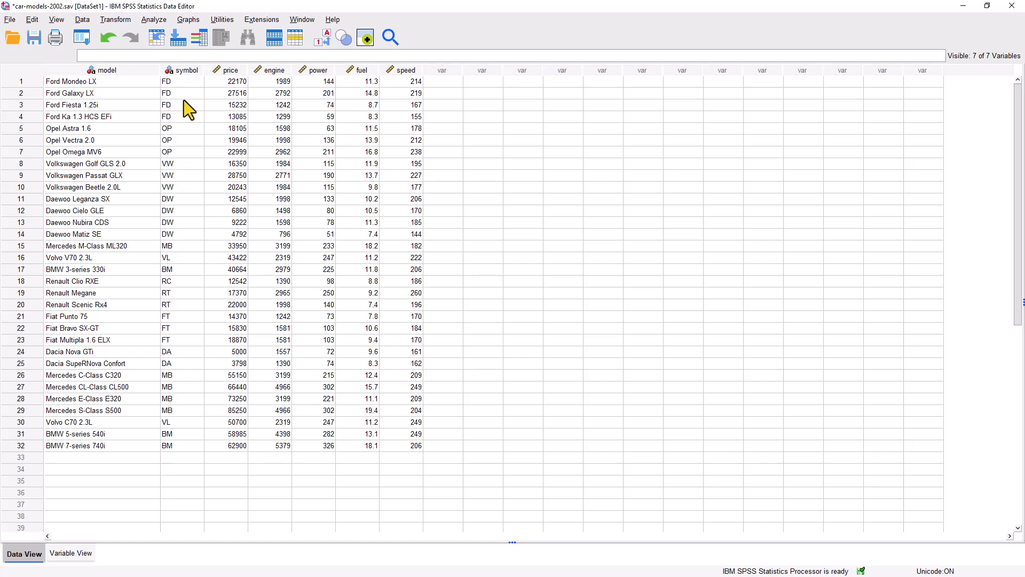
Undo the symbol variable's width change, check its values in the data sheet and return to the variable definitions.
click(70, 554)
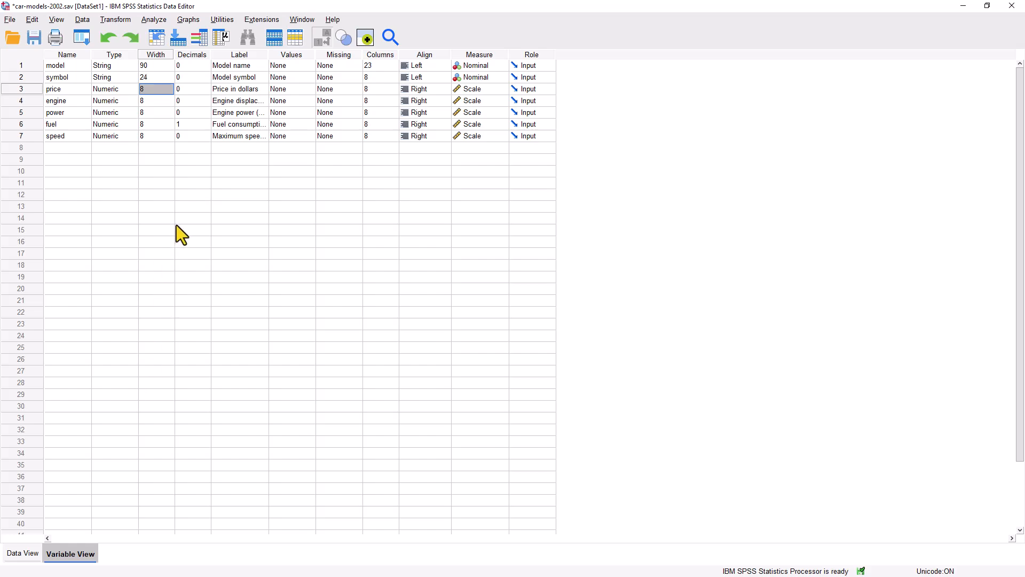
click(23, 553)
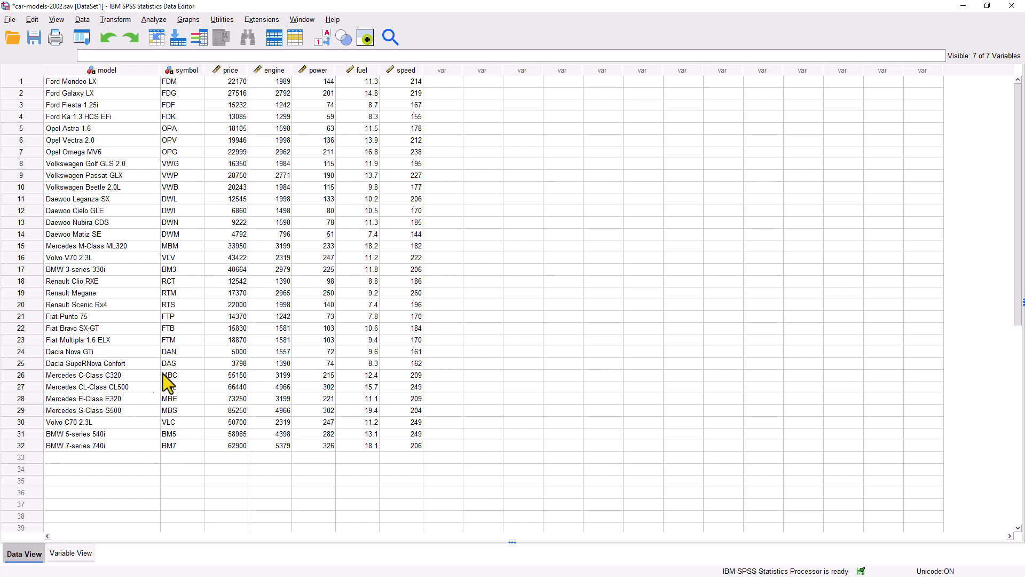
click(72, 553)
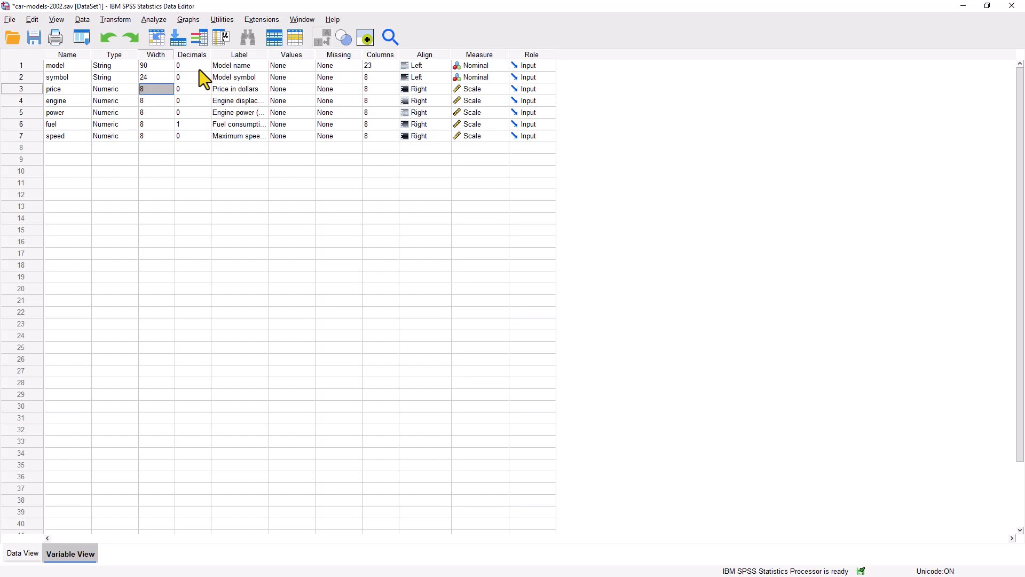
Examine the label of the model variable in the variable definitions.
click(242, 68)
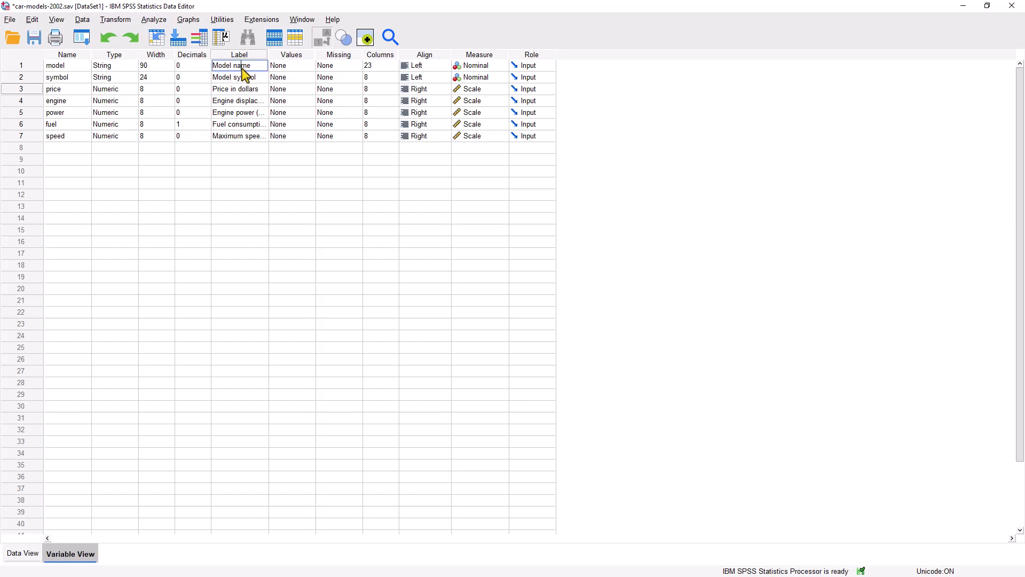
click(234, 148)
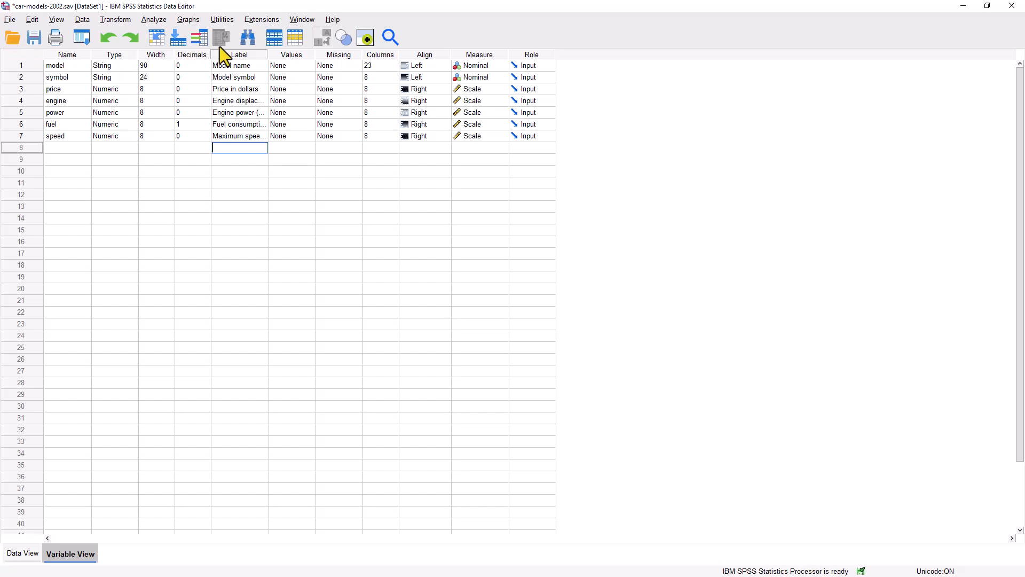
click(252, 66)
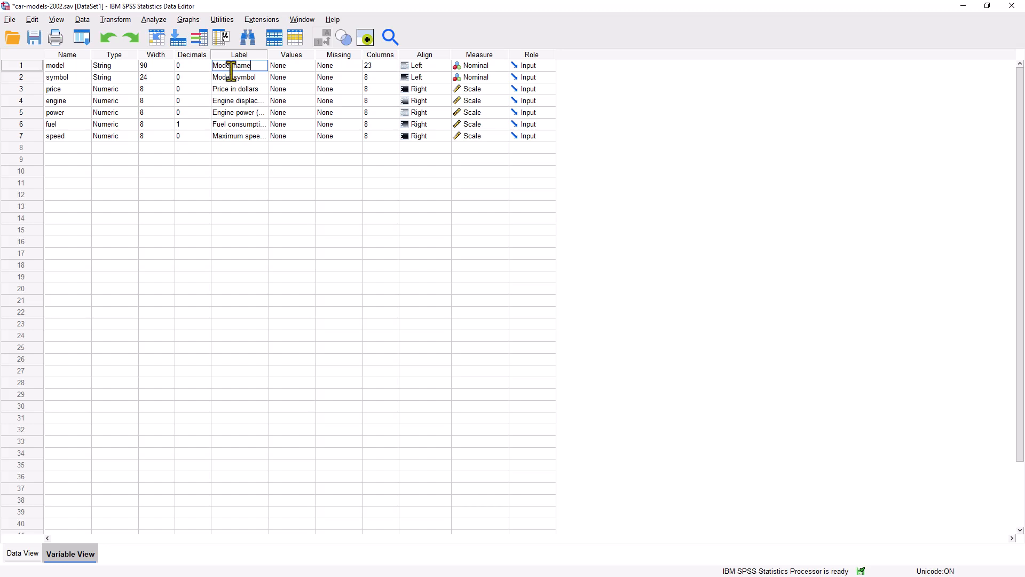
Try adding a 2 at the start of the model variable's label, and restore the label to Model name.
click(213, 67)
text(2)
key(Return)
click(243, 66)
click(219, 66)
key(BackSpace)
key(BackSpace)
click(257, 82)
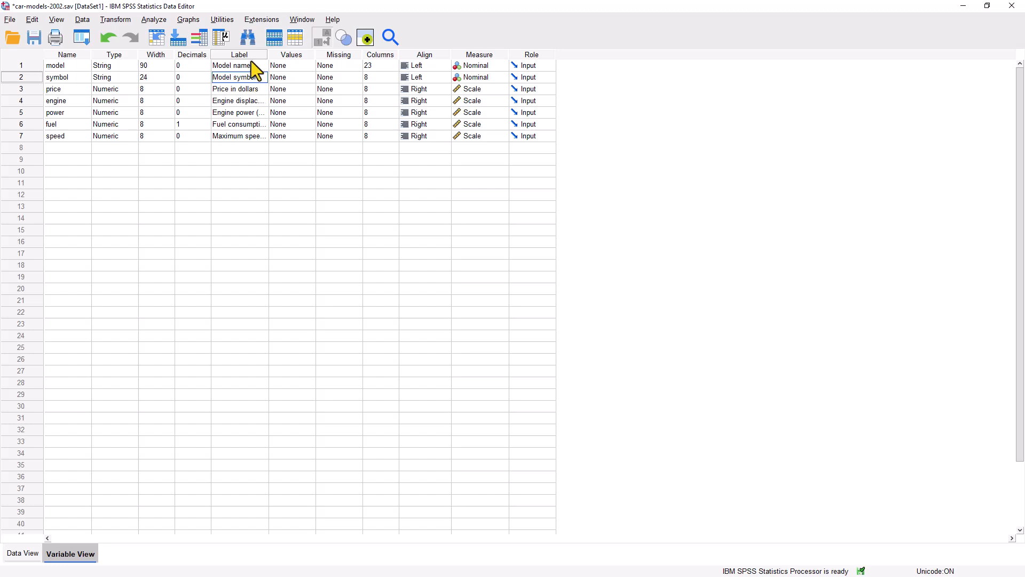
Compare the model variable's short name with its label, and examine the labels of the symbol and price variables.
click(247, 147)
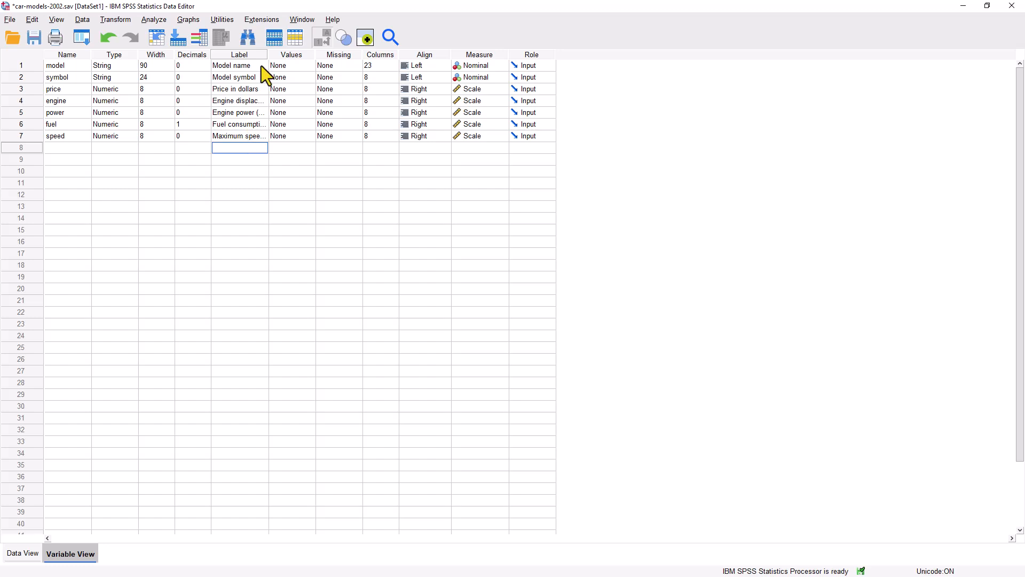
click(78, 68)
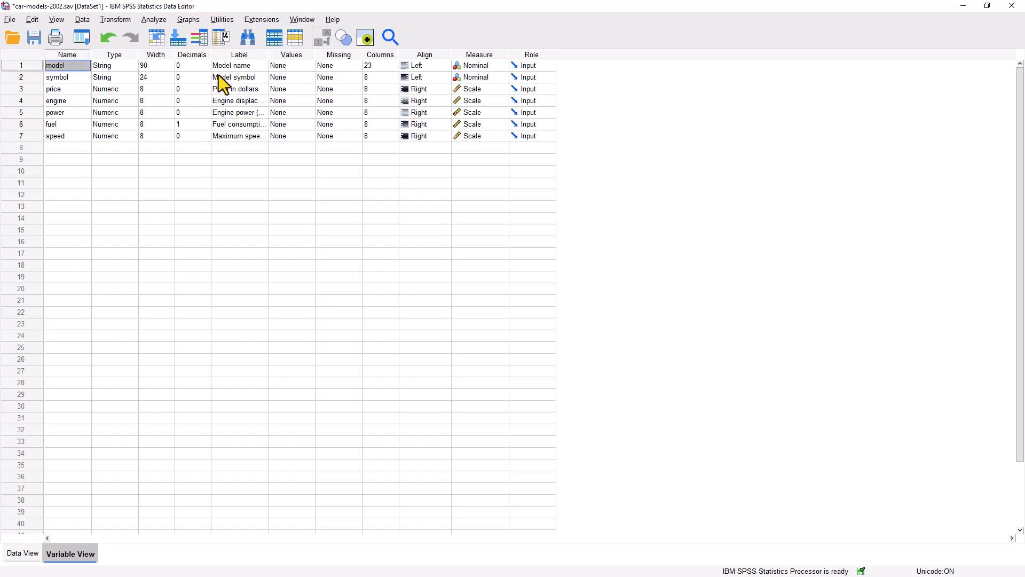
double_click(252, 65)
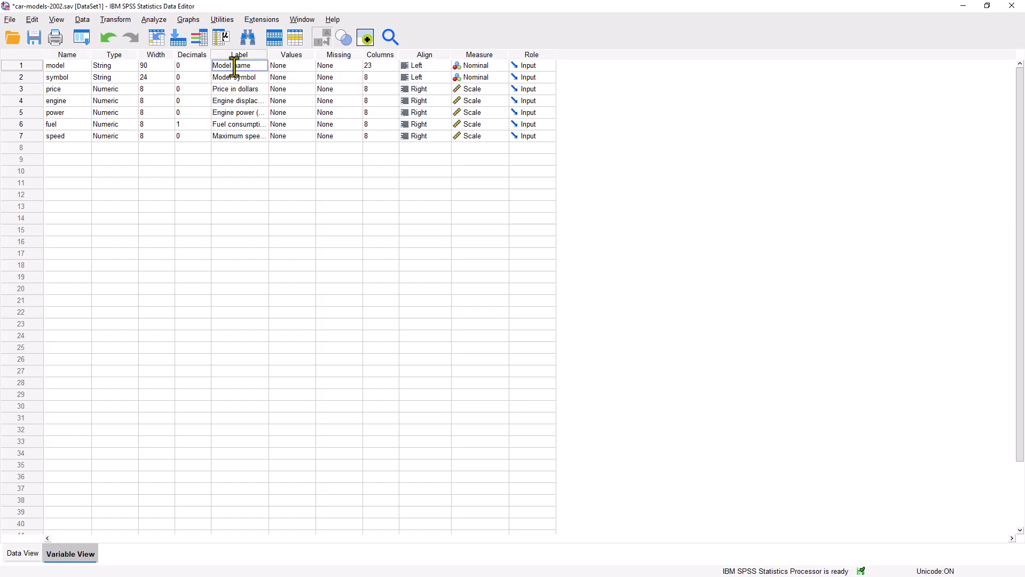
double_click(69, 67)
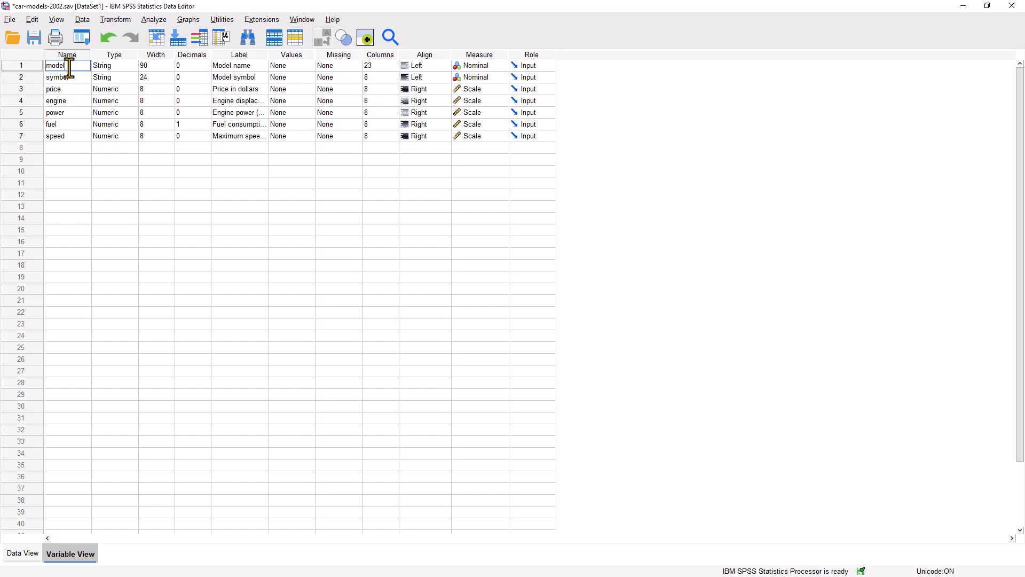
click(248, 66)
click(264, 75)
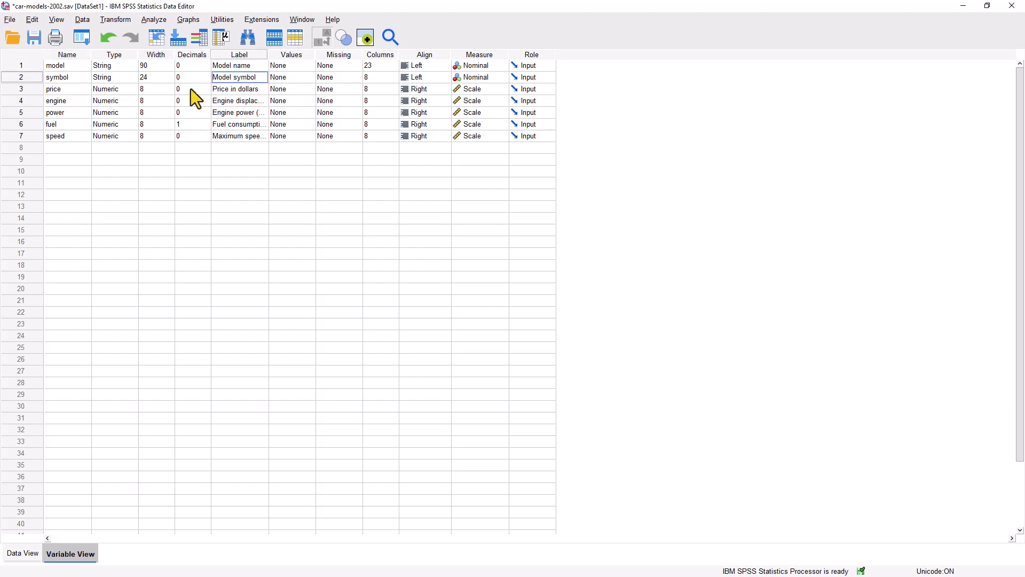
click(245, 89)
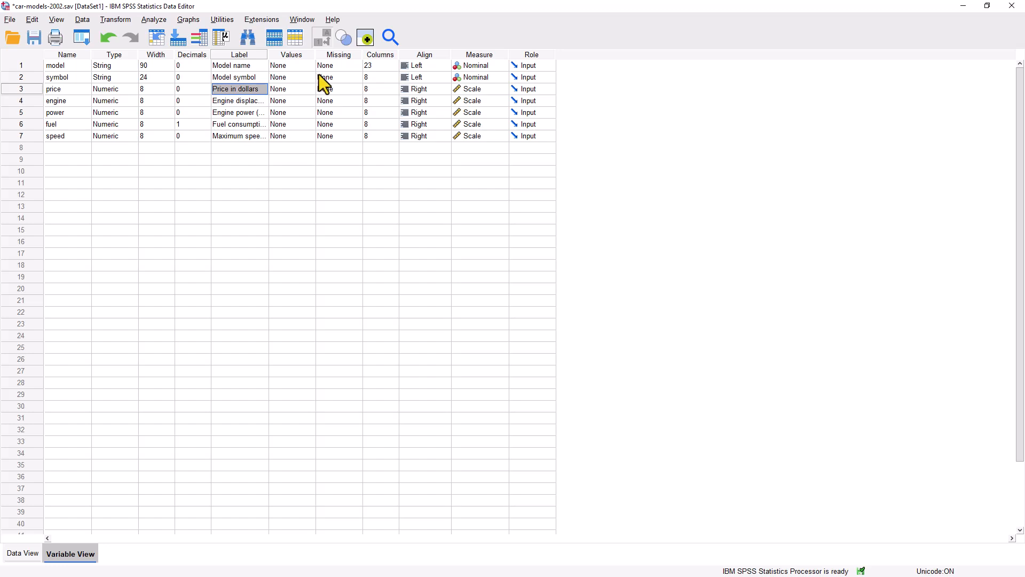
Examine the value label and missing value settings of the variables.
click(303, 55)
click(331, 55)
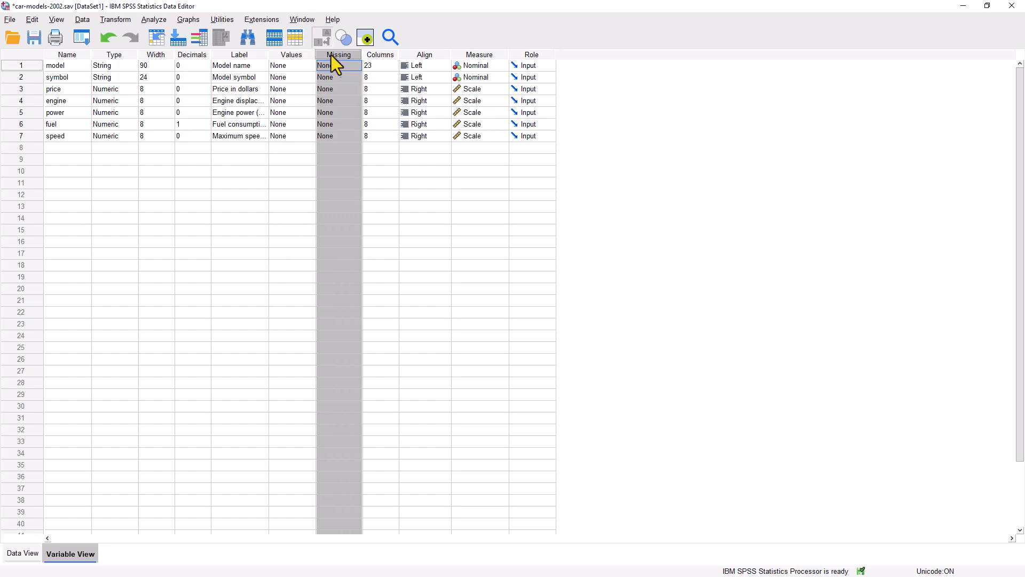
click(376, 160)
Compare the column display widths defined for model and symbol with how wide those columns appear in the data sheet.
click(383, 69)
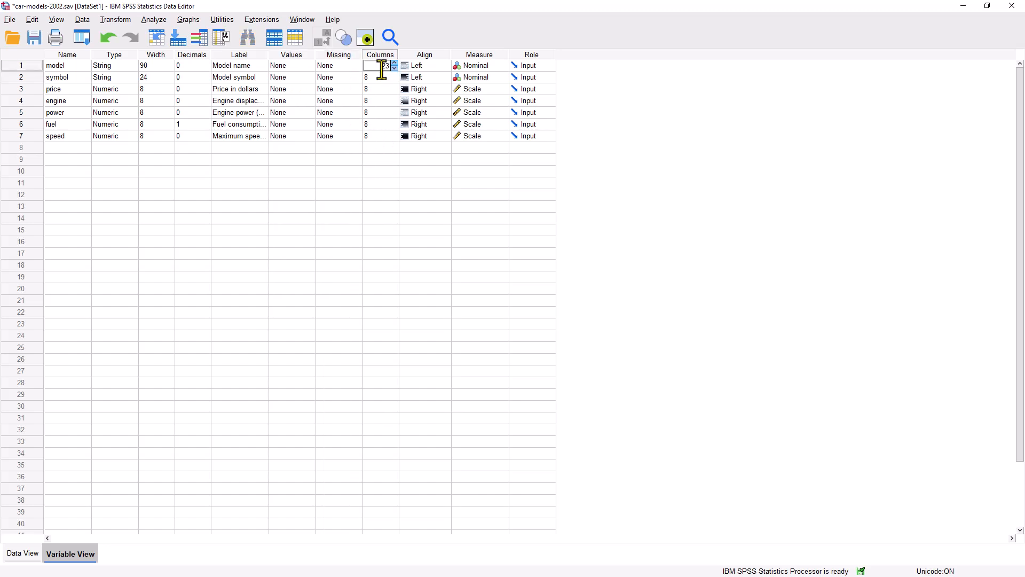
click(380, 148)
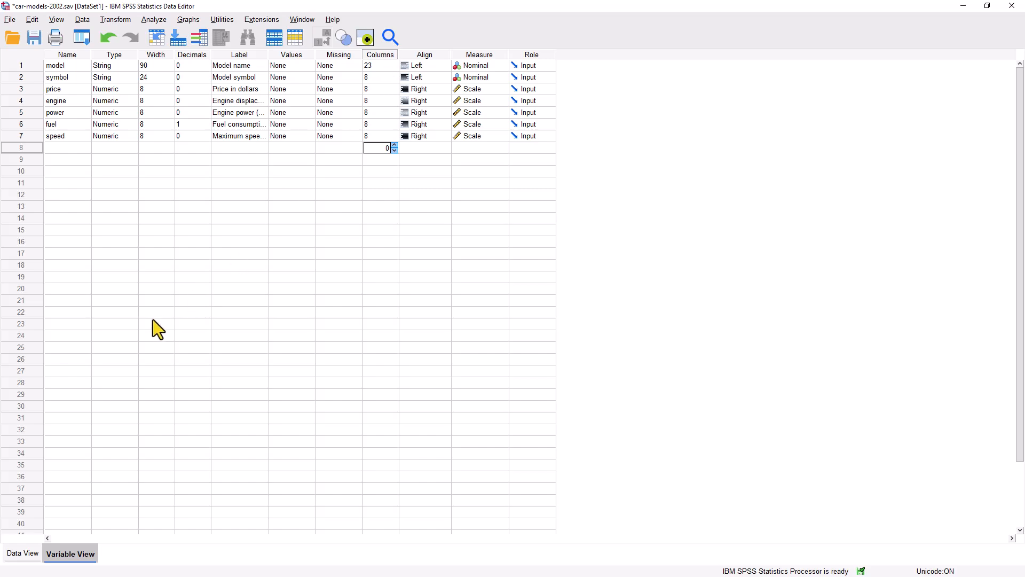
click(26, 552)
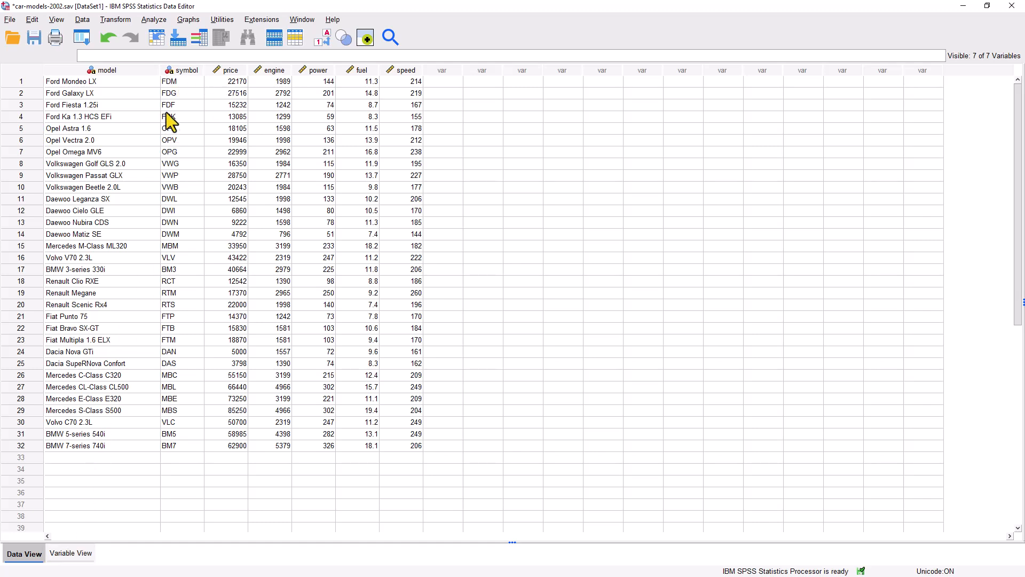
click(167, 70)
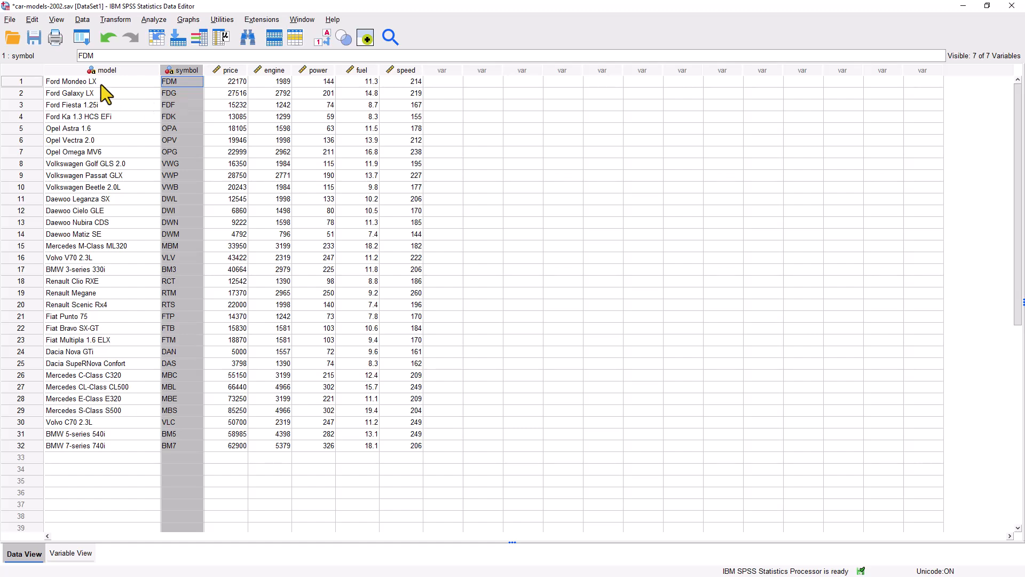
click(141, 70)
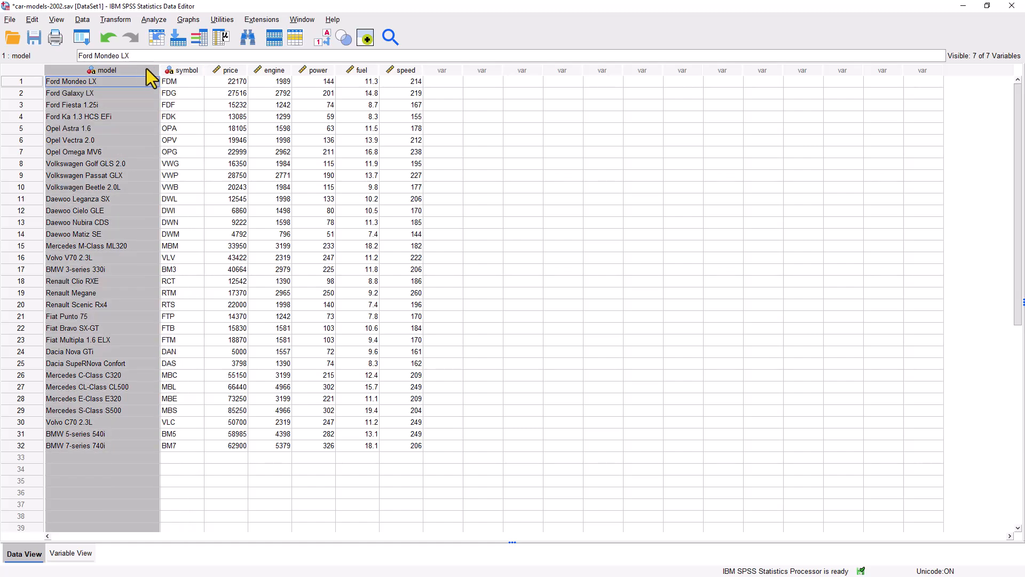
click(177, 71)
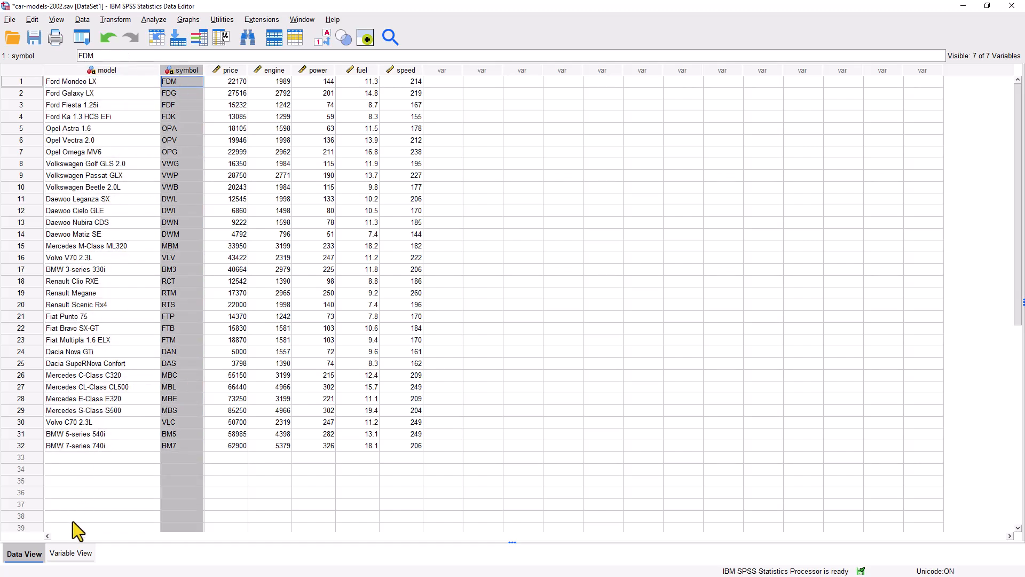
click(72, 553)
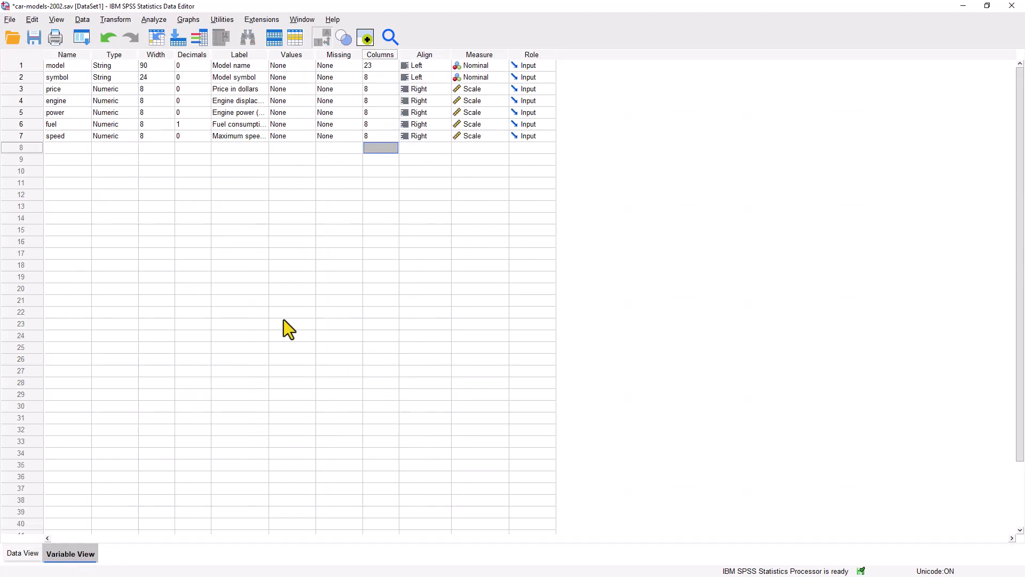
click(382, 65)
click(389, 78)
click(383, 68)
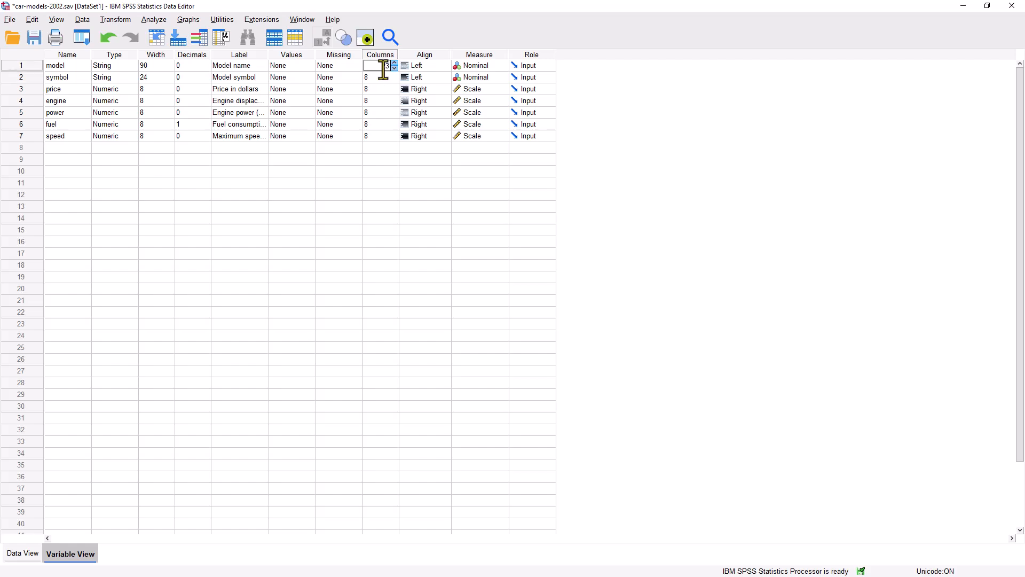
click(25, 552)
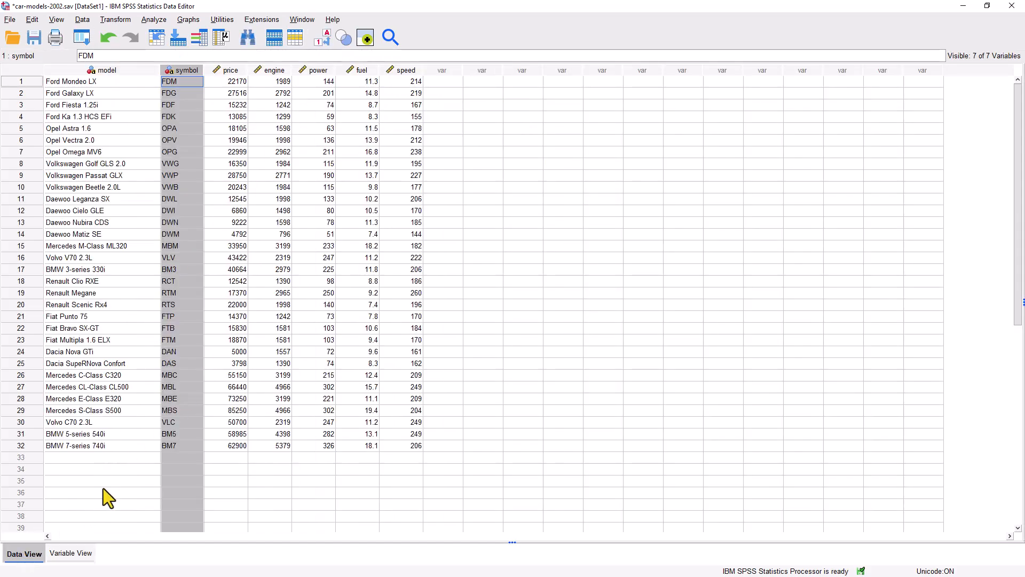
click(71, 553)
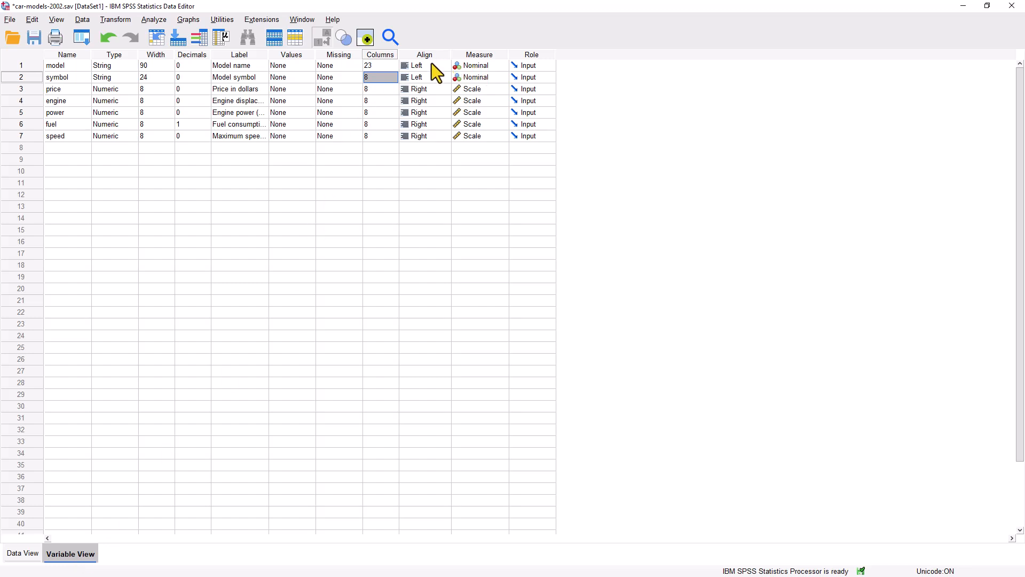
Check the alignment of the model, symbol and price columns in the data sheet.
click(11, 555)
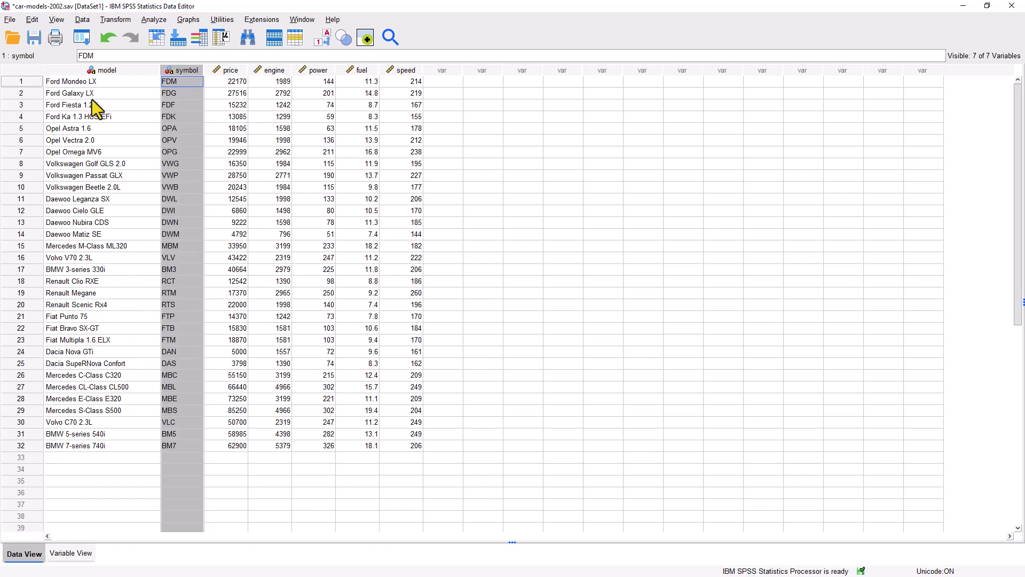
click(104, 70)
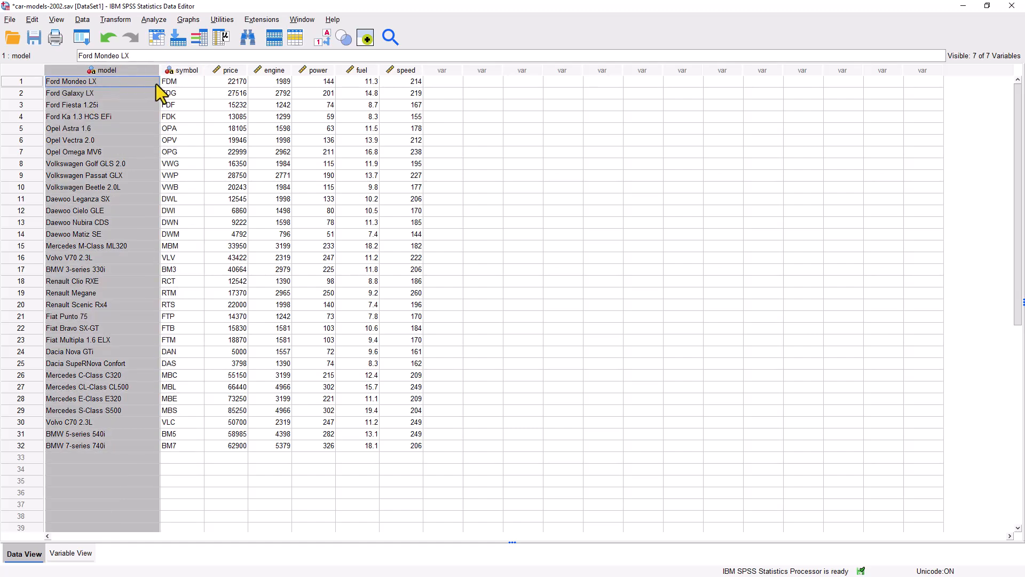
click(178, 73)
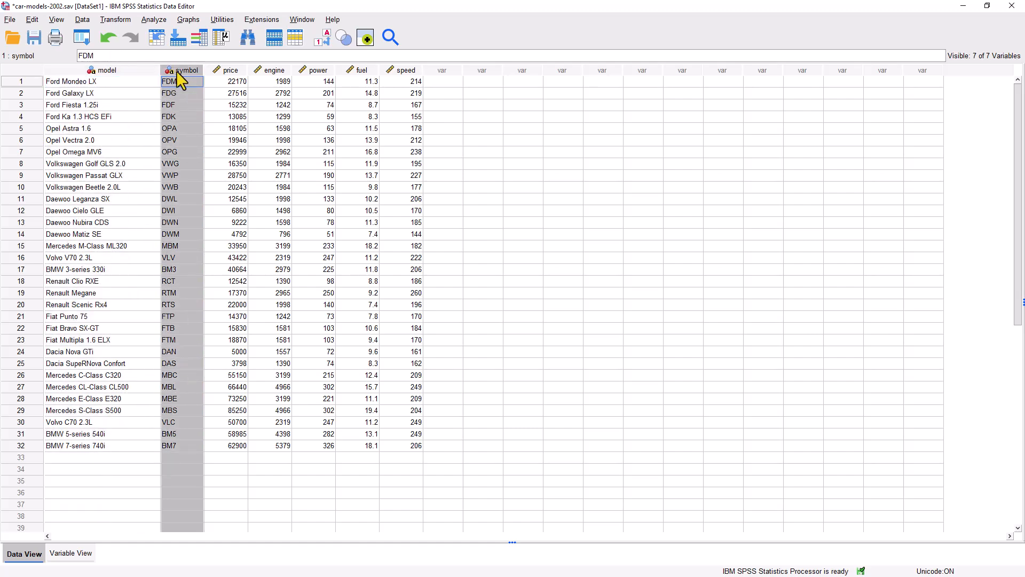
click(232, 75)
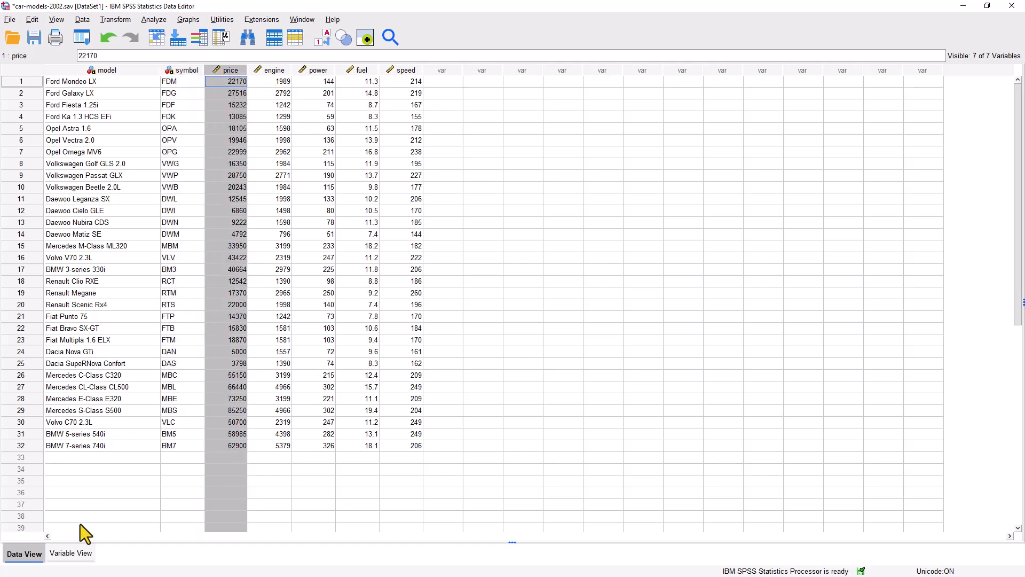
Examine the measurement level options for the symbol and price variables, and the role settings, in the variable definitions.
click(83, 554)
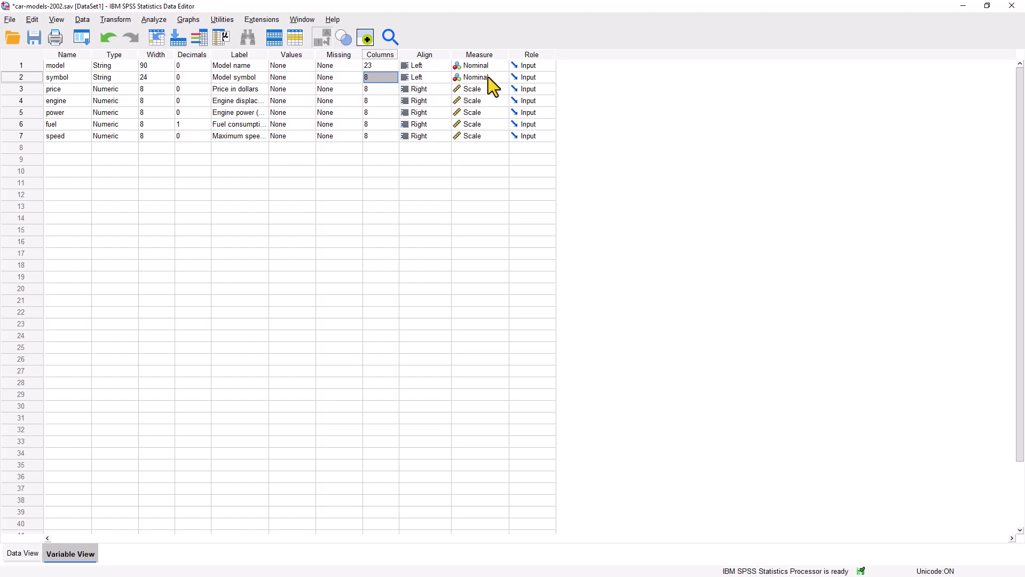
click(488, 77)
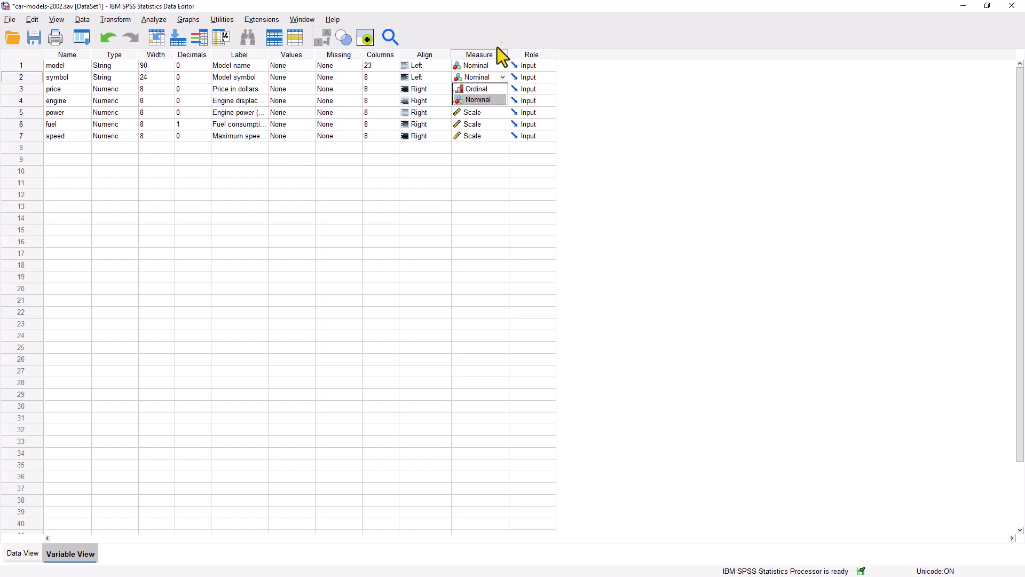
click(617, 133)
click(502, 89)
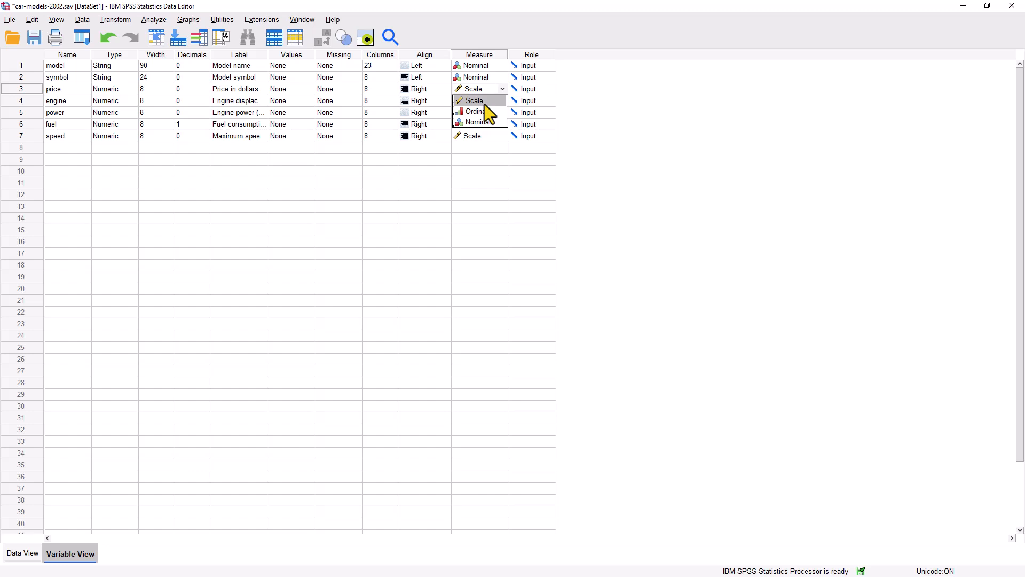
click(501, 92)
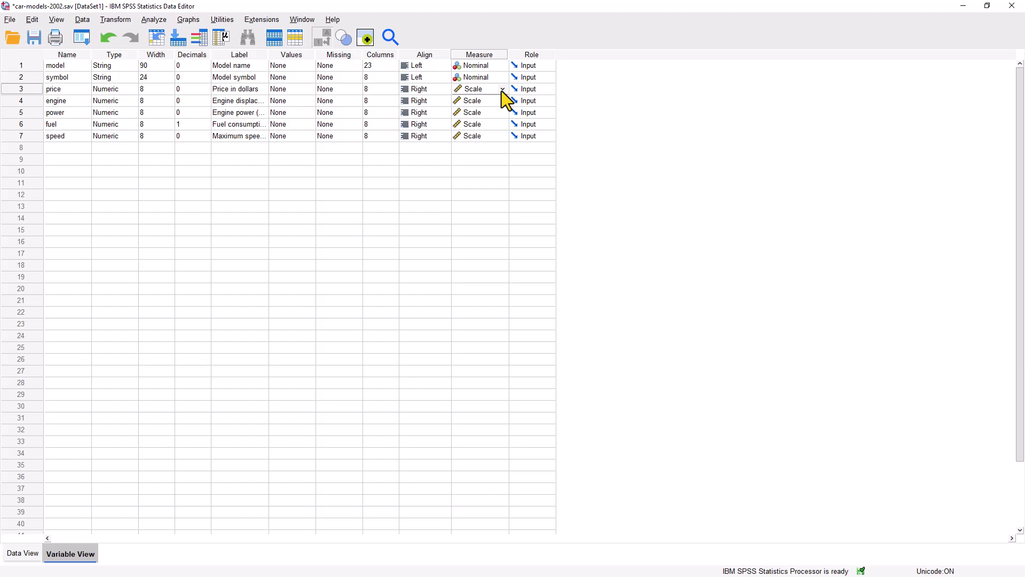
click(540, 55)
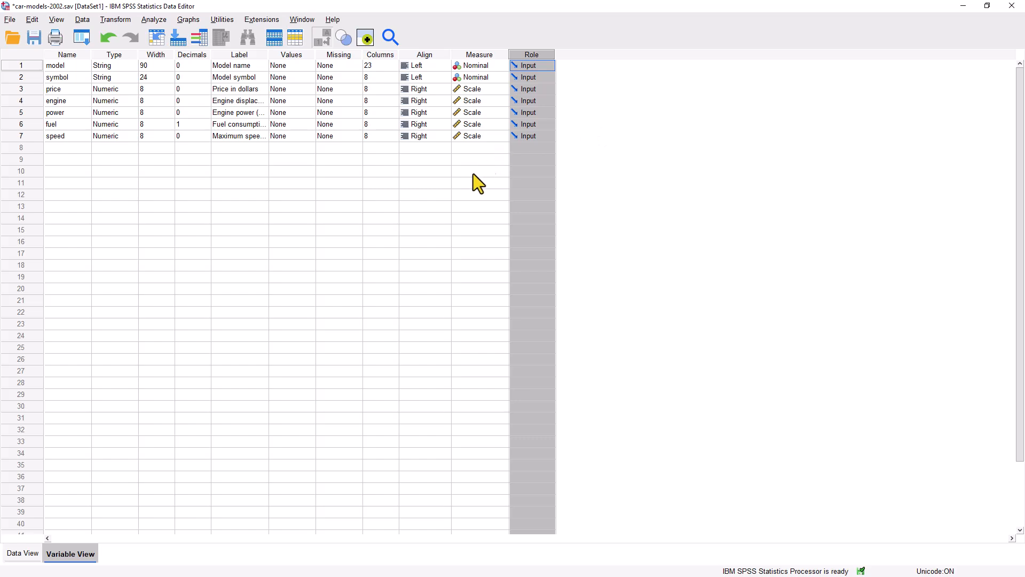
click(470, 193)
Examine the file, edit, analysis, graph, extension and help commands from the data sheet, and return to the variable definitions.
click(22, 553)
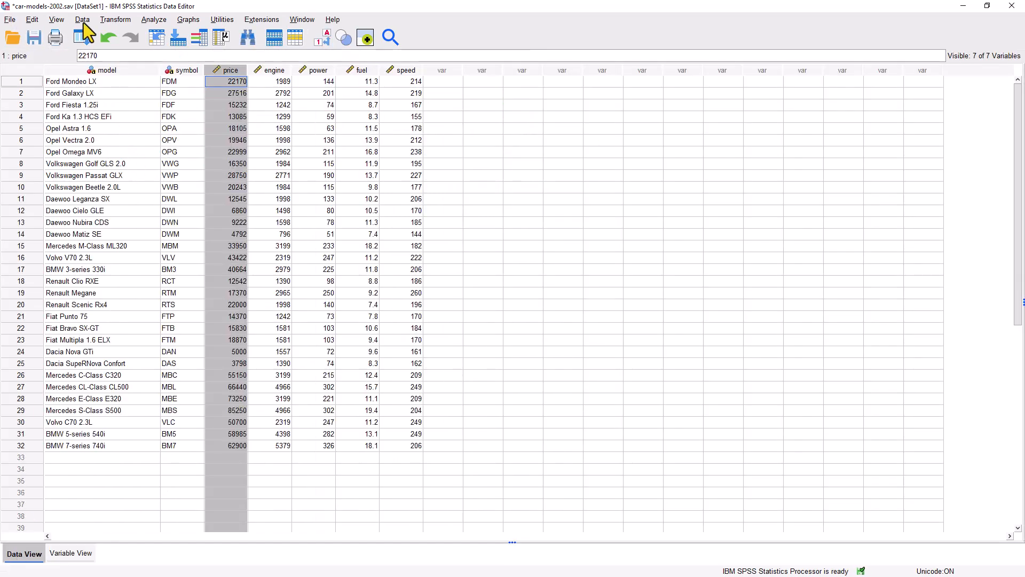
click(12, 20)
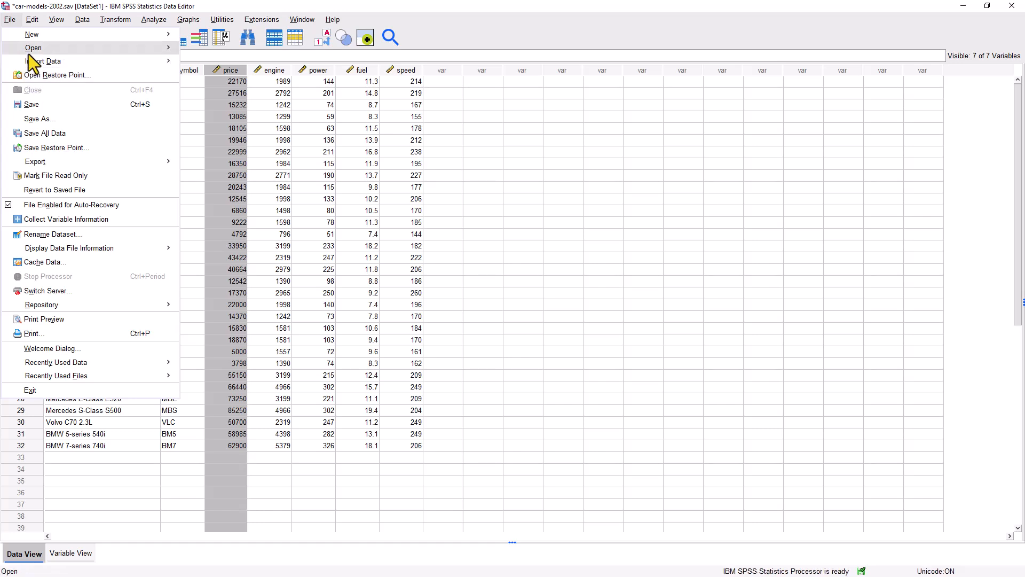
mouse_move(38, 19)
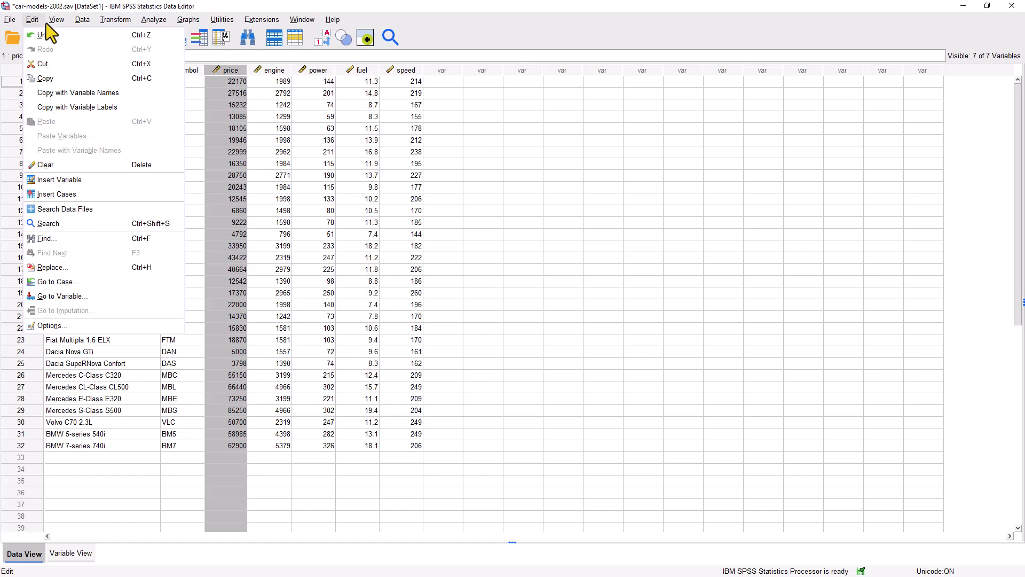
mouse_move(87, 23)
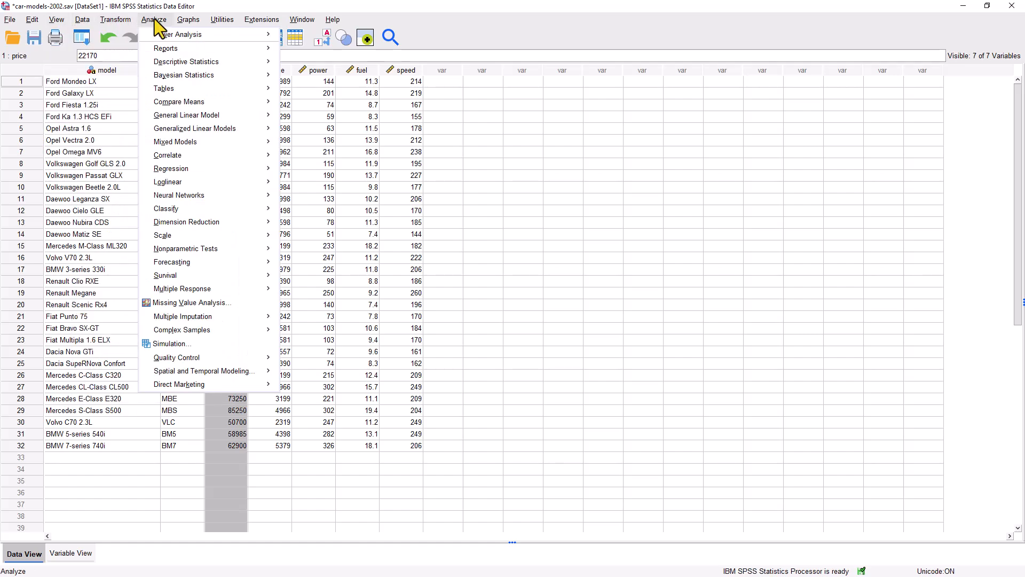
click(125, 20)
click(126, 21)
click(149, 25)
click(149, 25)
mouse_move(187, 262)
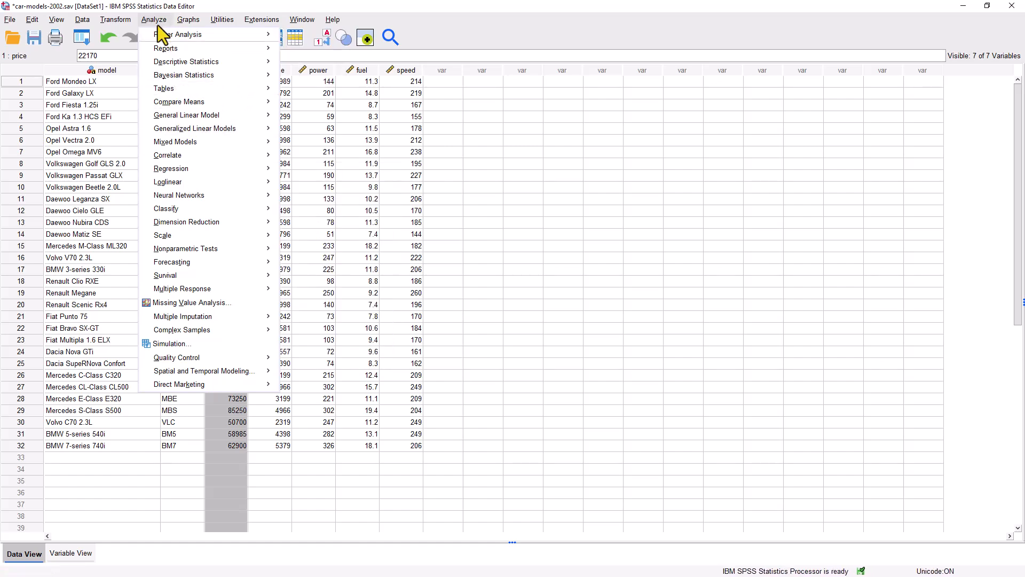
mouse_move(182, 23)
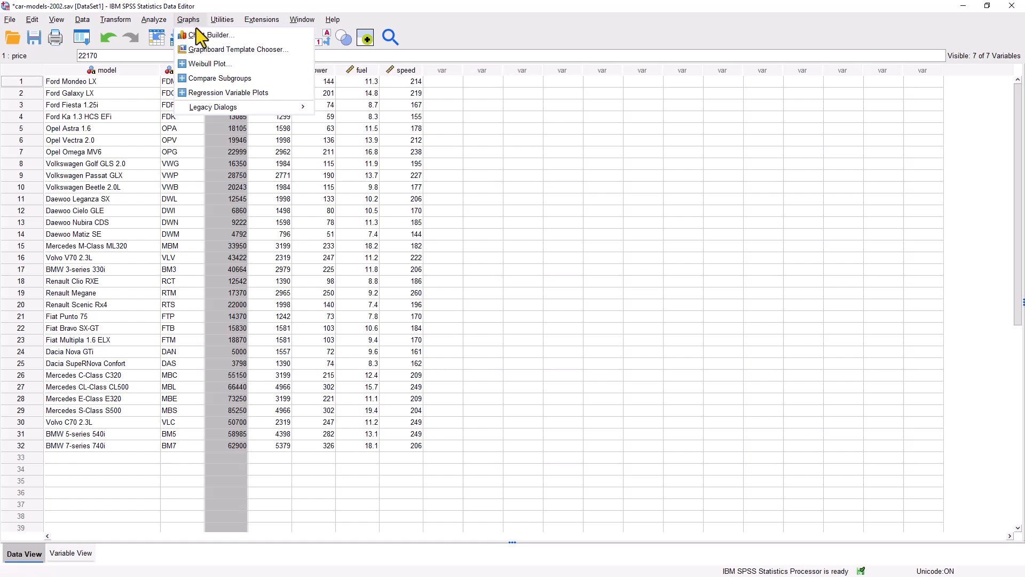
mouse_move(222, 22)
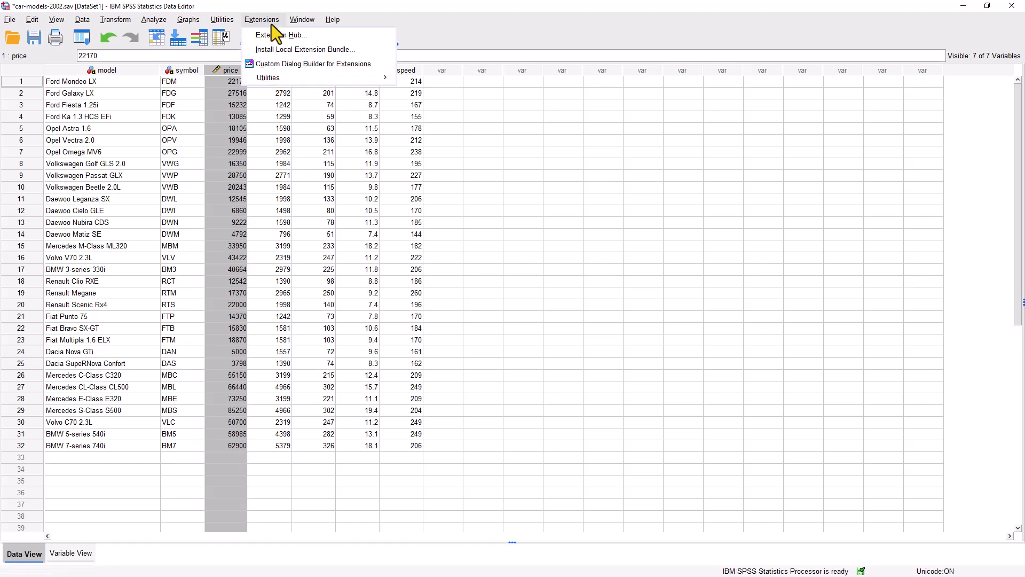
mouse_move(332, 20)
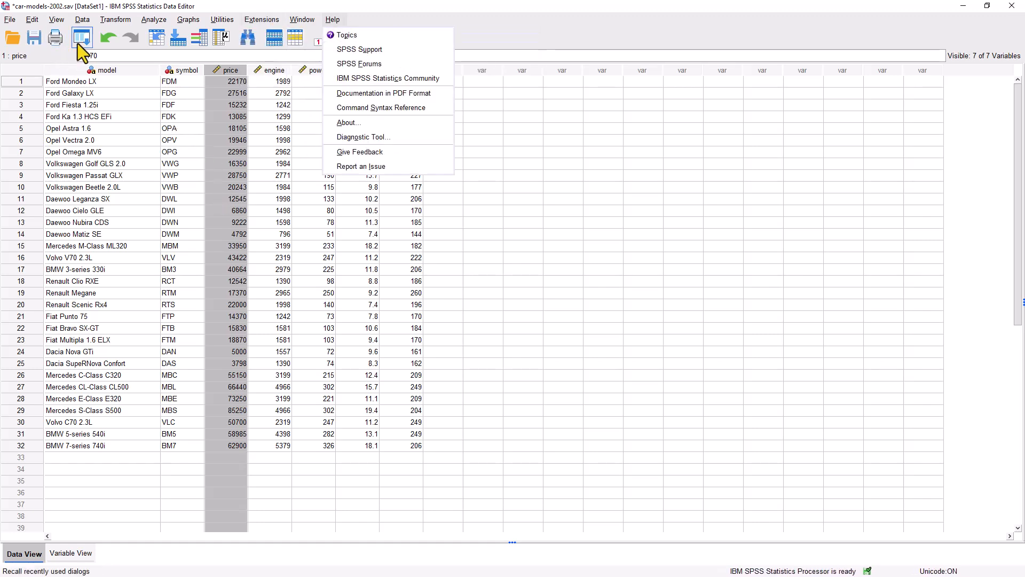
click(285, 105)
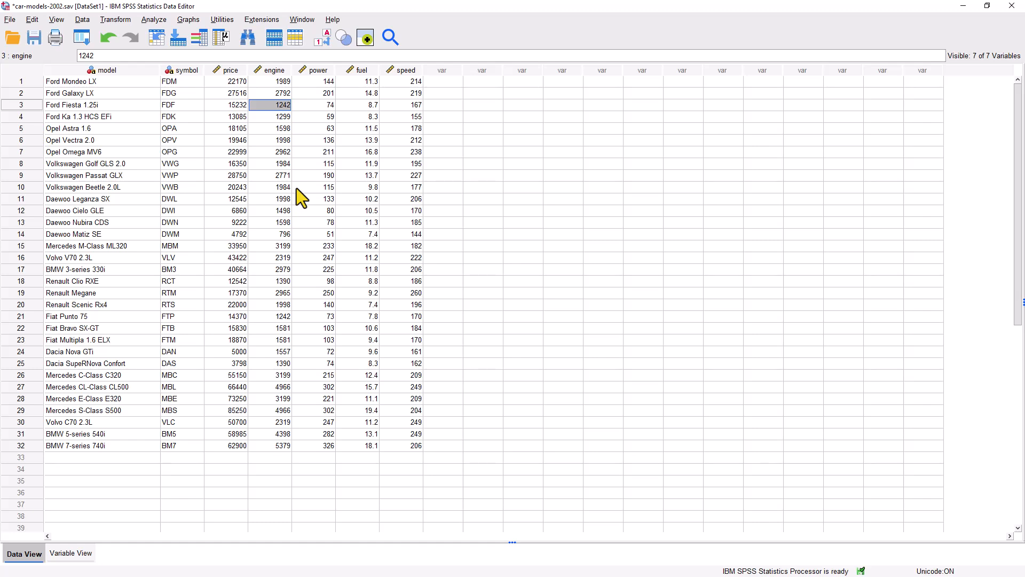
click(75, 556)
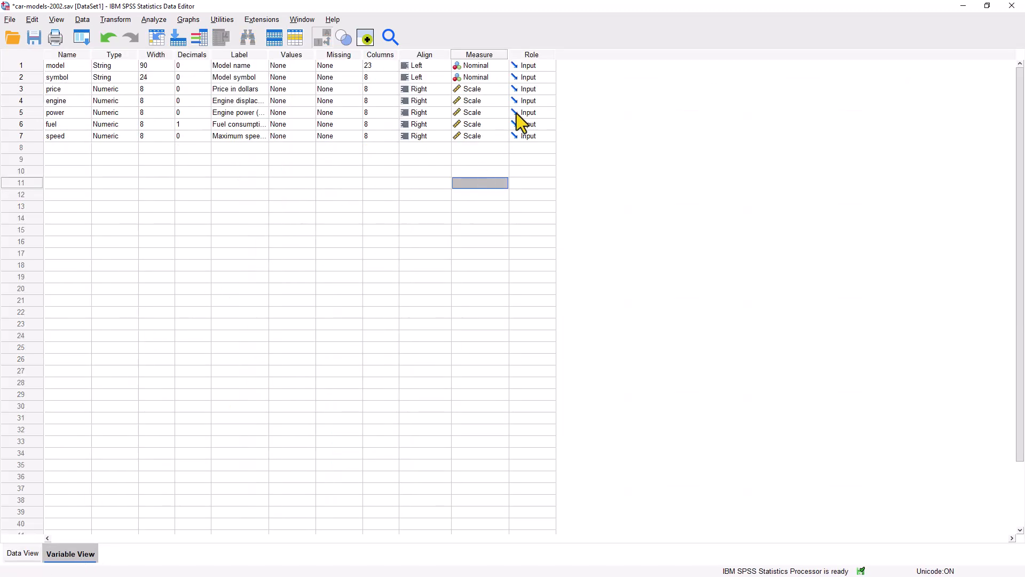